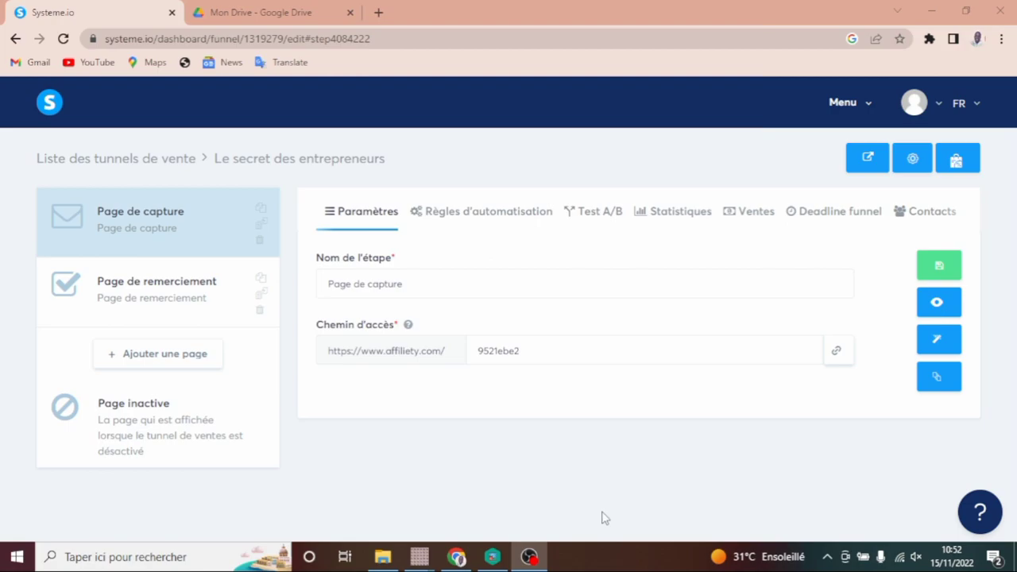
- Open the live view of the Page de capture in a new tab and look over its content and form
click(548, 508)
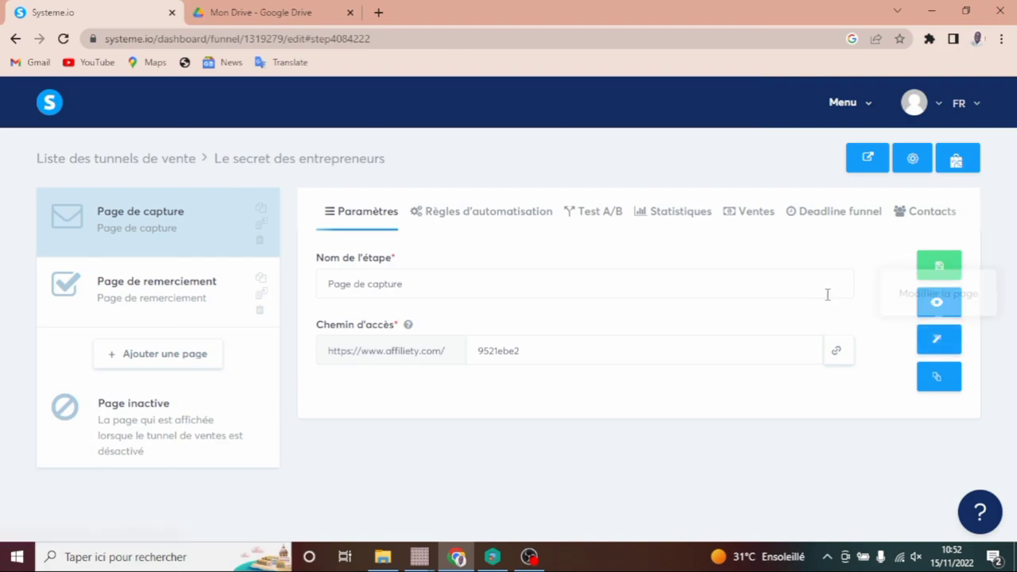
right_click(937, 307)
click(910, 314)
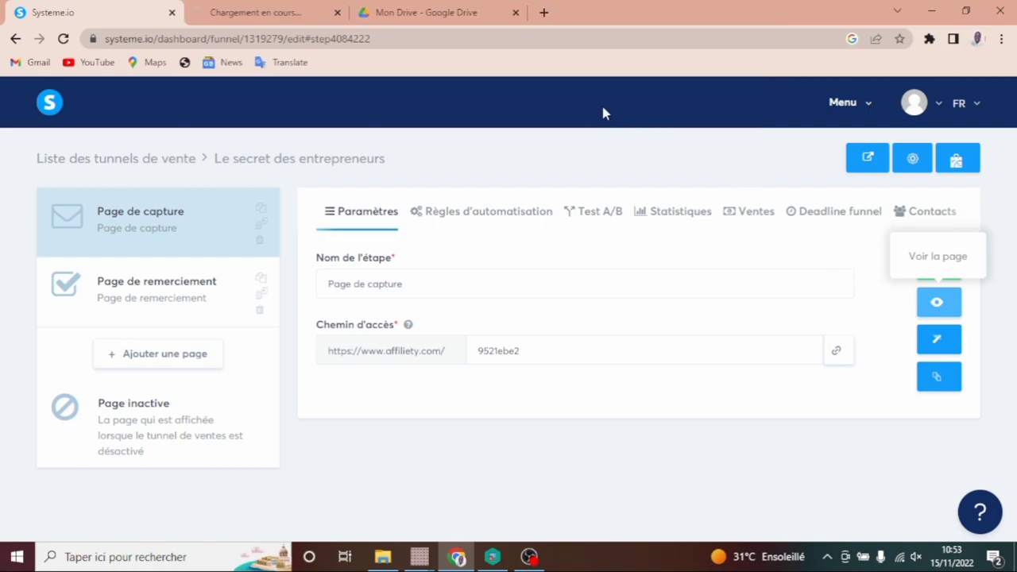
click(276, 7)
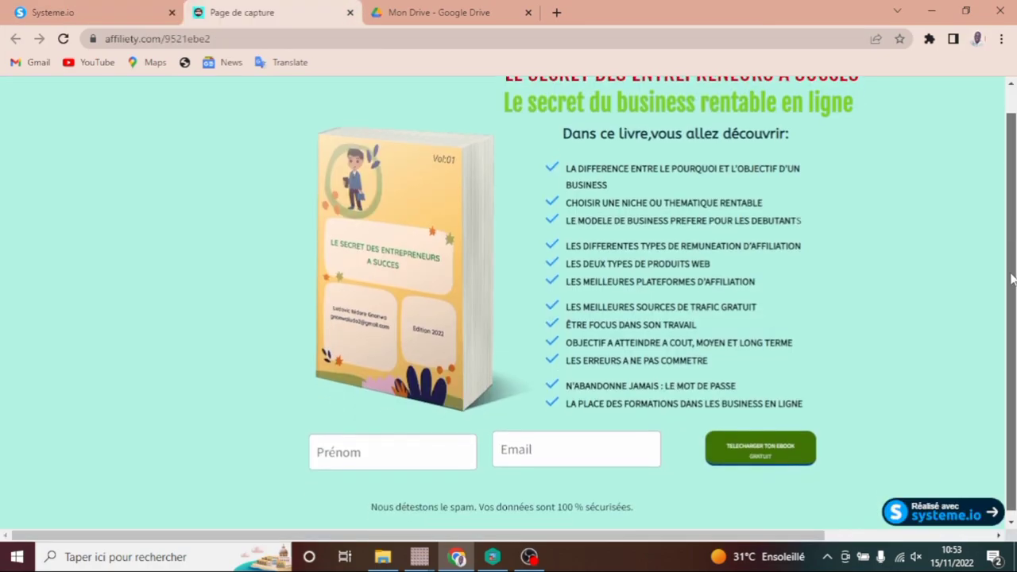
scroll(914, 214, down, 1)
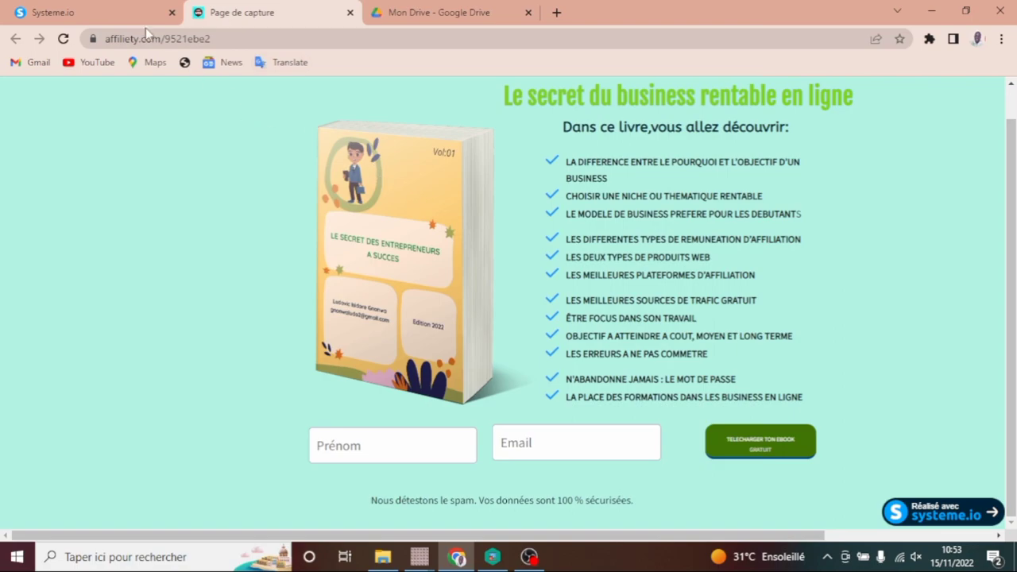
- Open the Page de capture editor in a new tab, set the ebook button's action to Enregistrer le contact, and save
click(118, 10)
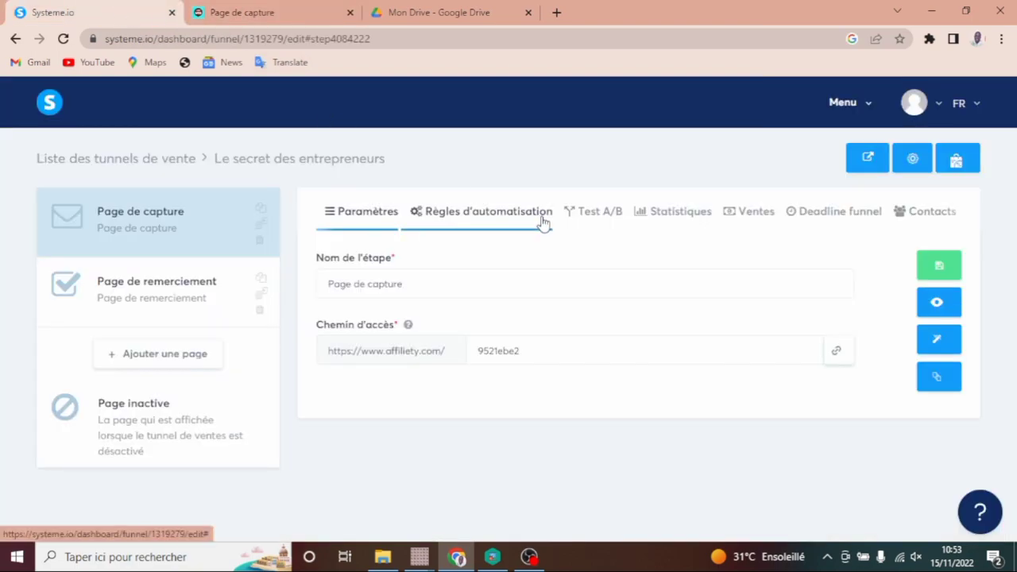
right_click(938, 341)
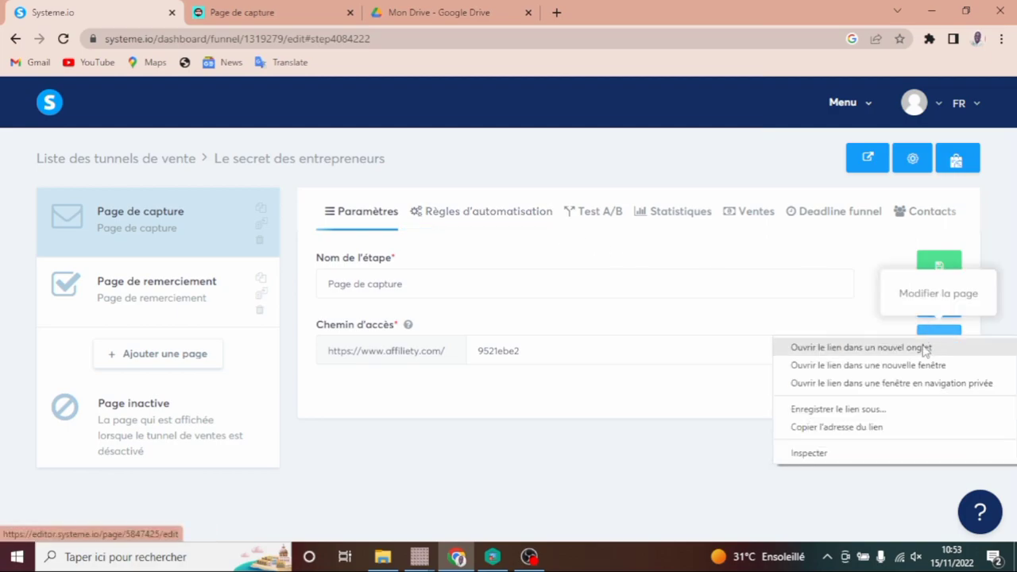
click(904, 356)
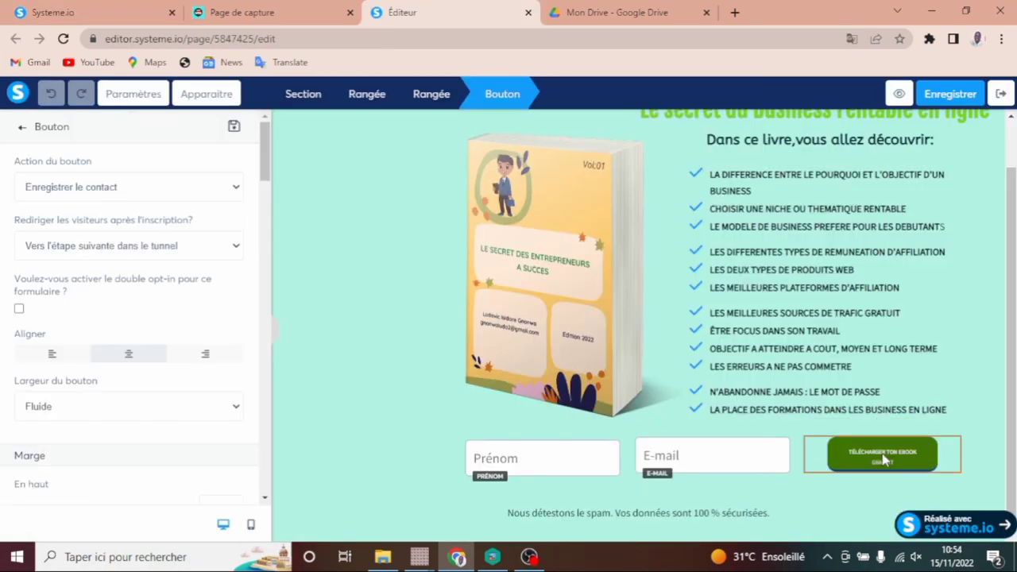
click(236, 189)
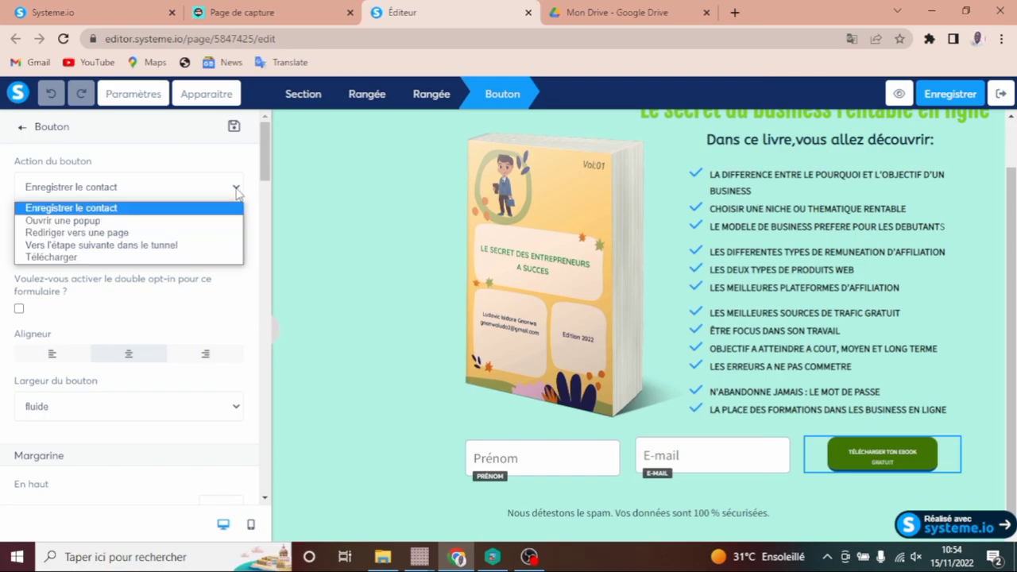
click(109, 209)
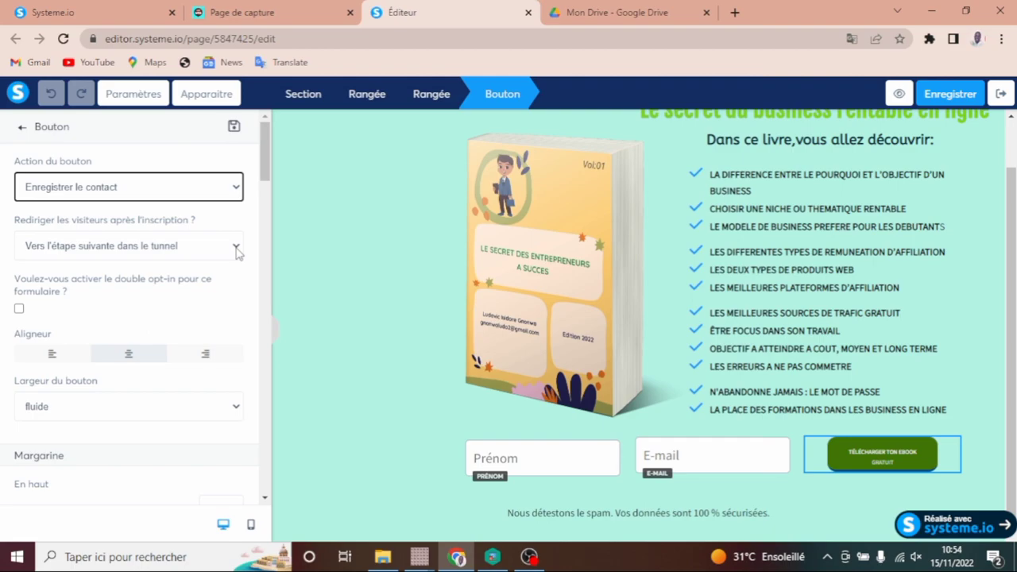
click(950, 93)
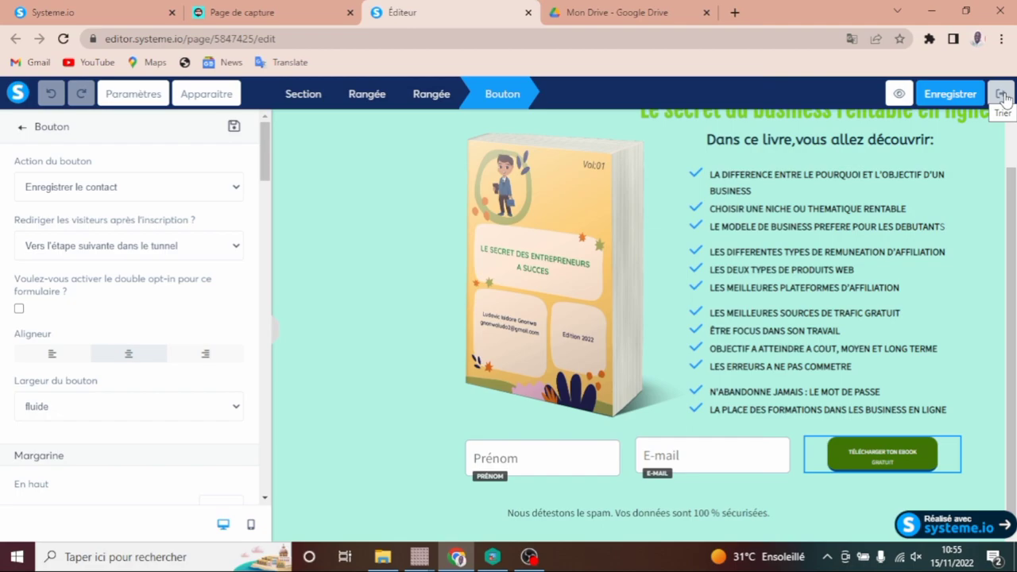
- Open the Page de remerciement in the editor in a new tab, save it, and close the editor
click(83, 10)
click(182, 305)
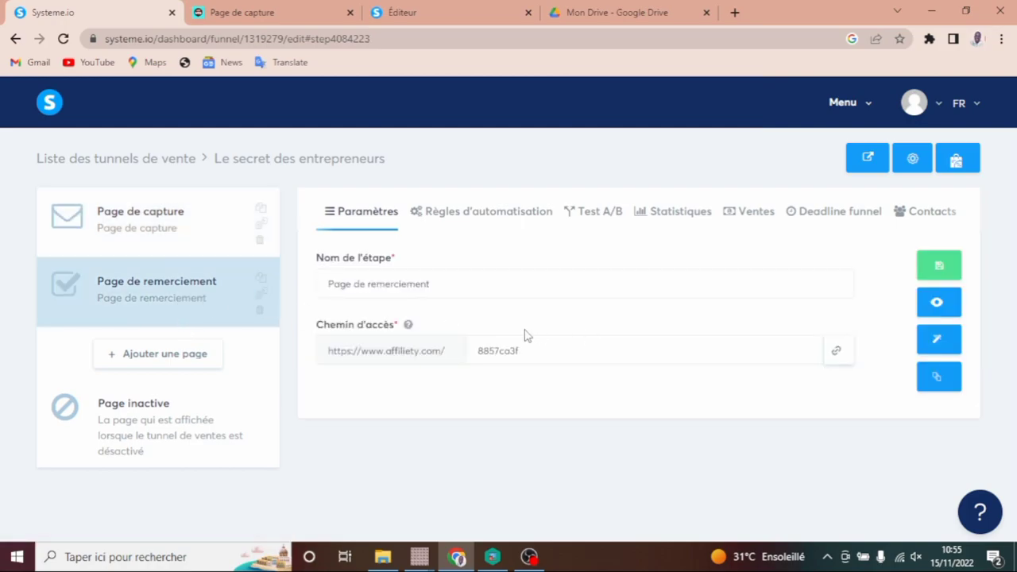
right_click(935, 345)
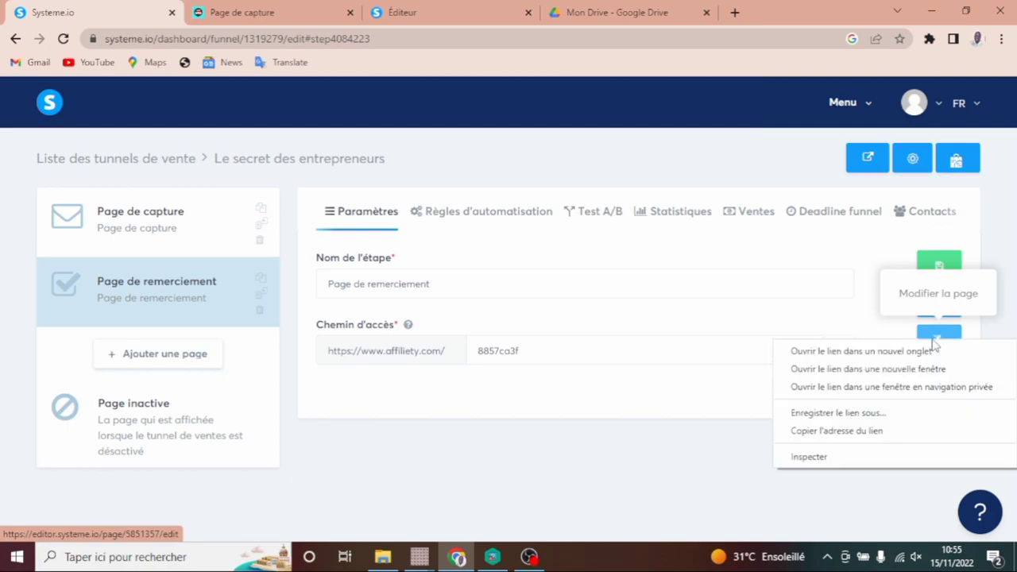
click(890, 353)
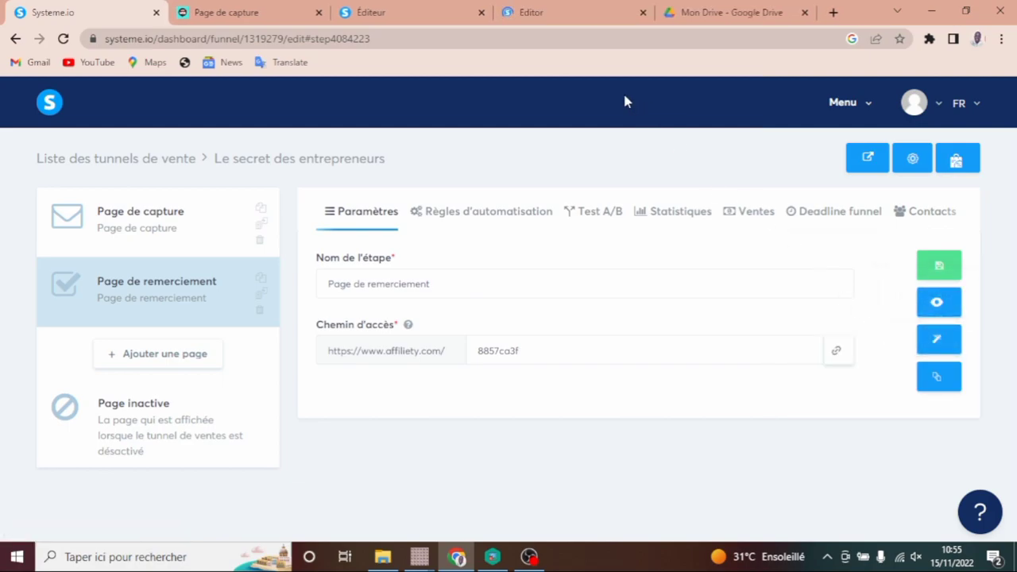
click(547, 3)
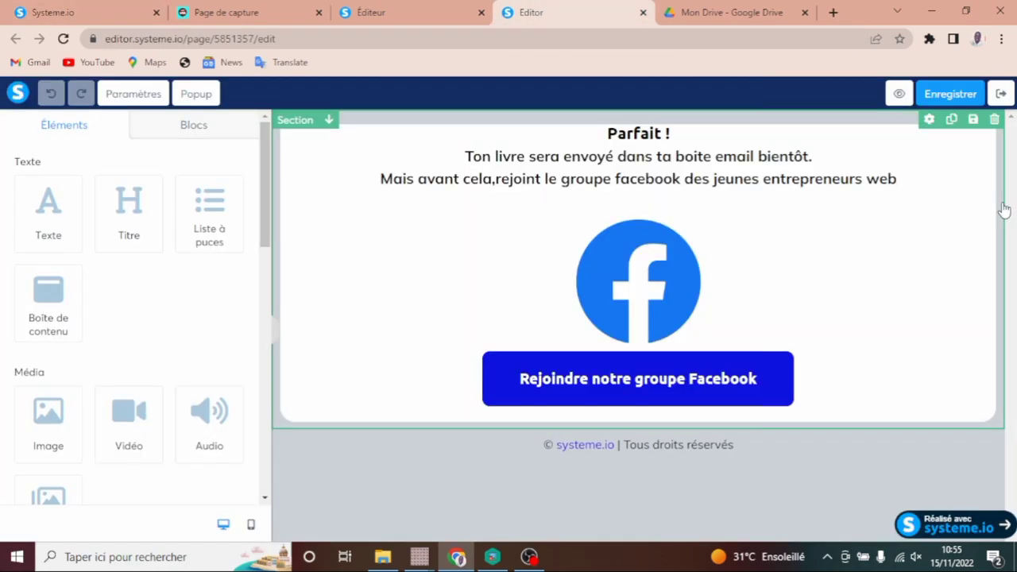
click(946, 94)
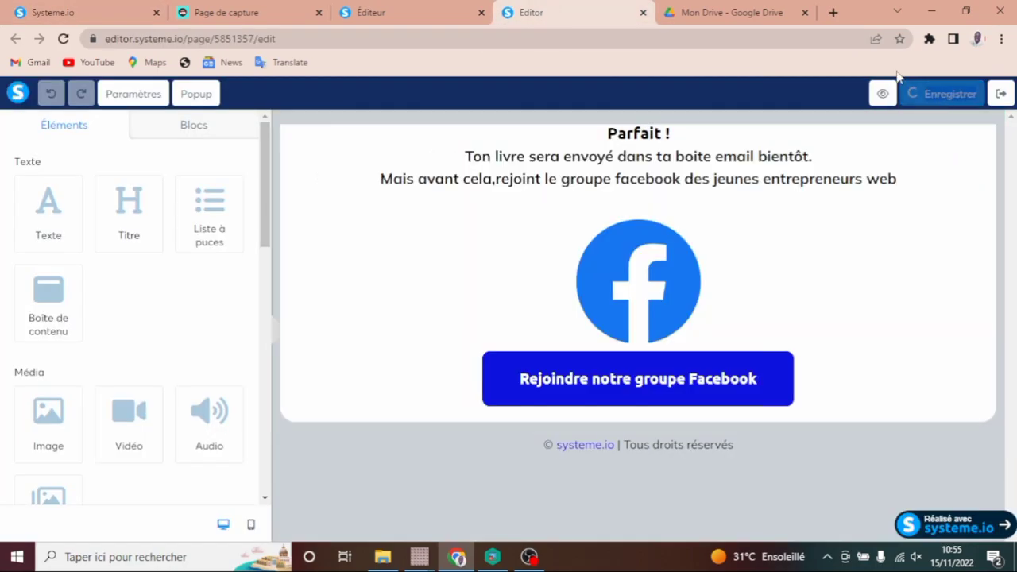
click(643, 13)
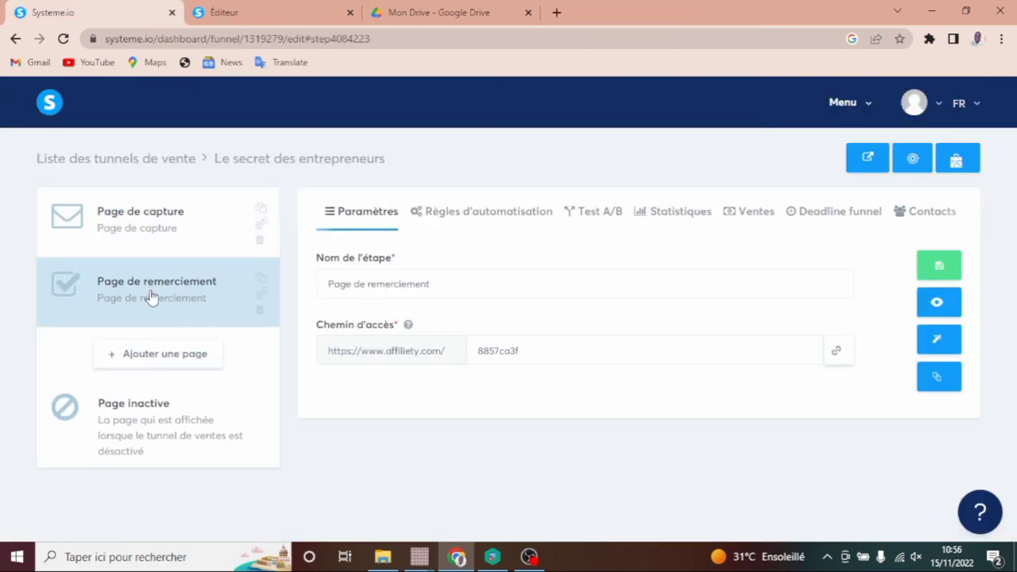
- Add an automation rule to the Page de capture with the trigger Inscription sur la page (optin)
click(151, 238)
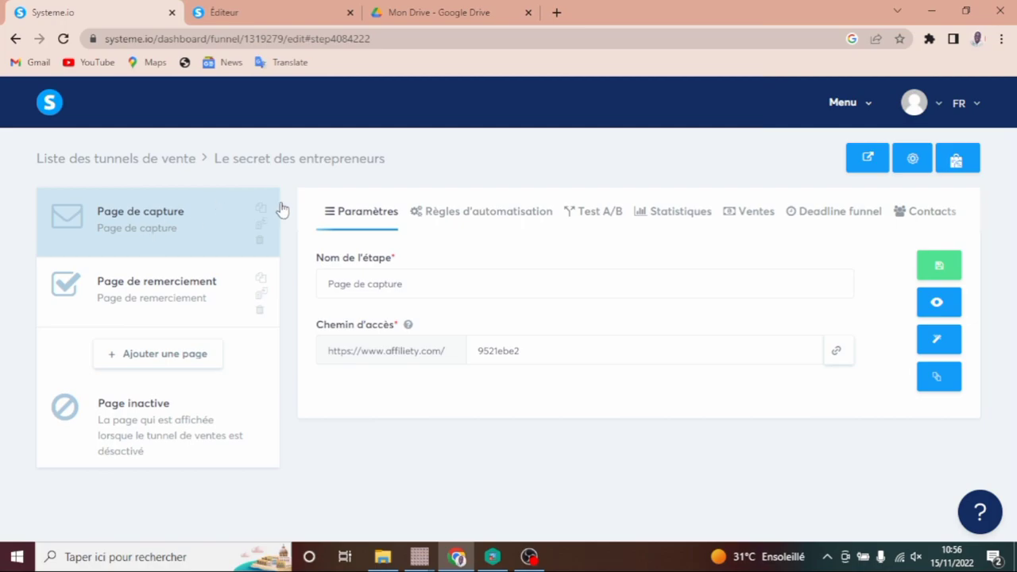
click(138, 302)
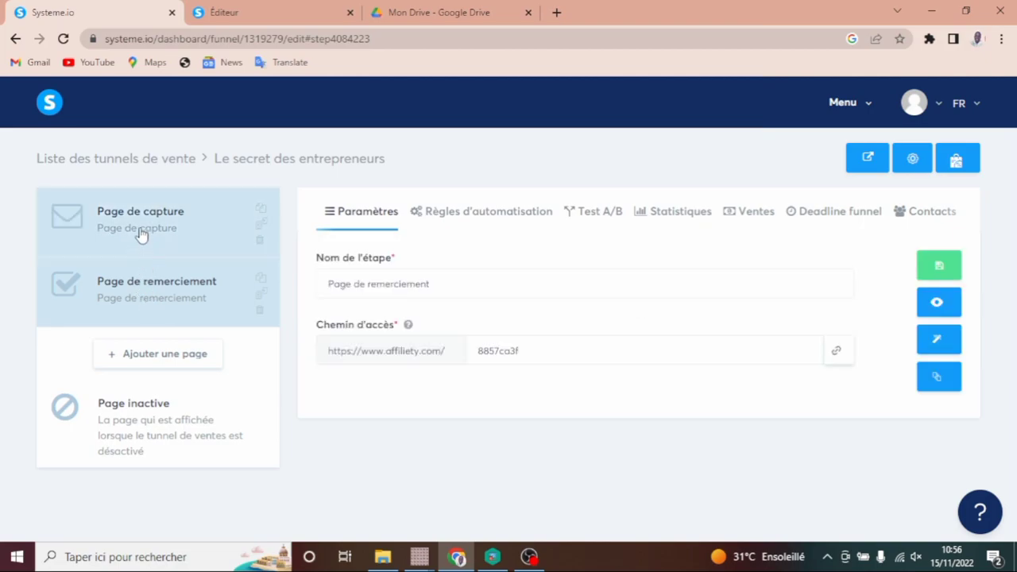
click(141, 235)
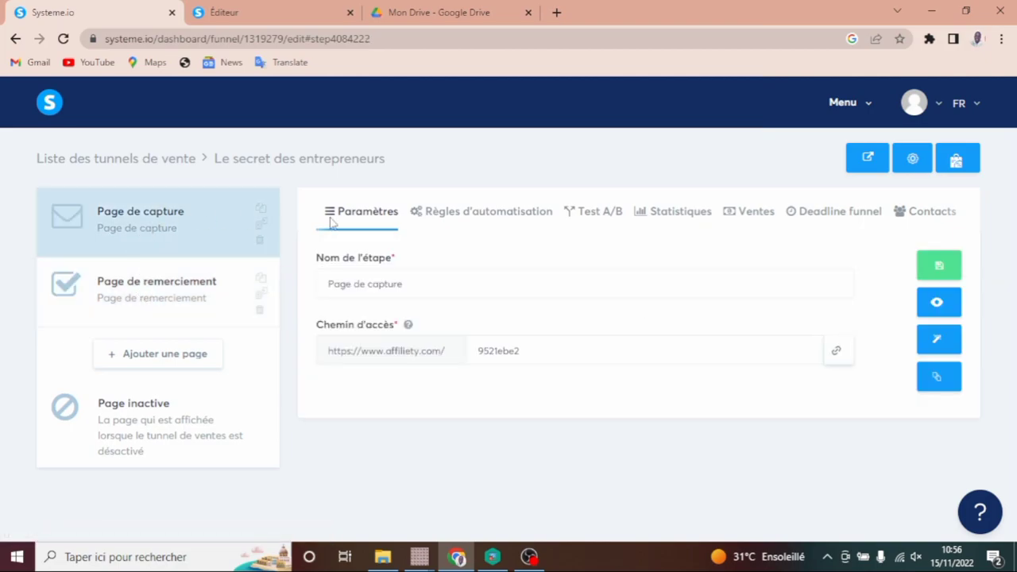
click(487, 215)
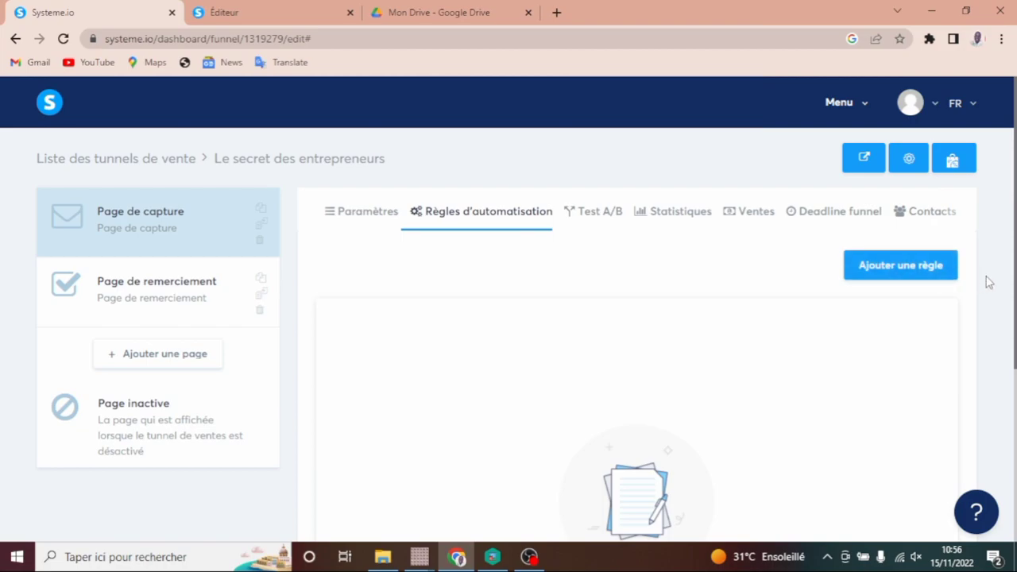
mouse_move(1013, 271)
mouse_down()
mouse_move(1013, 333)
mouse_move(1007, 278)
mouse_up()
click(892, 266)
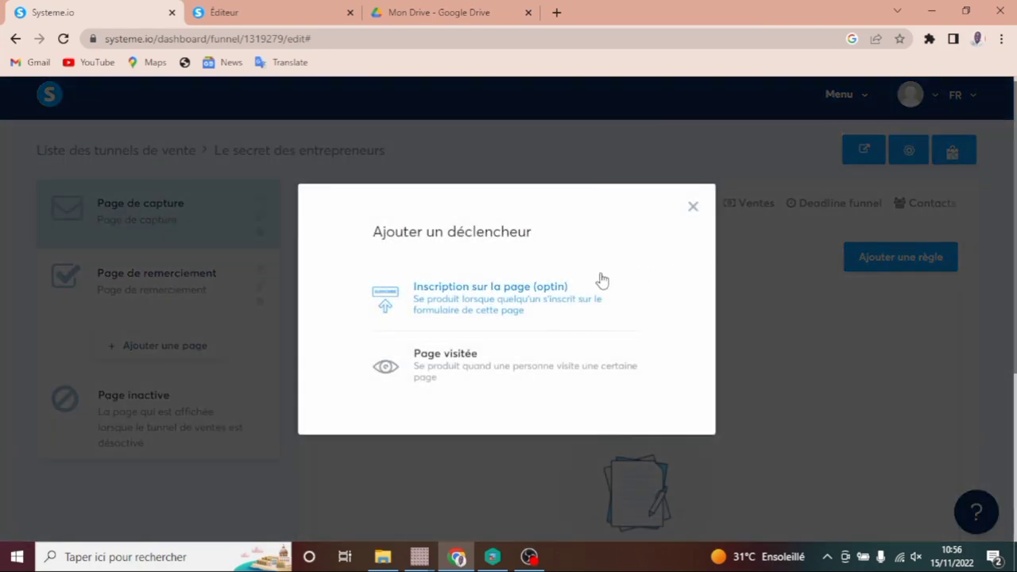
click(470, 303)
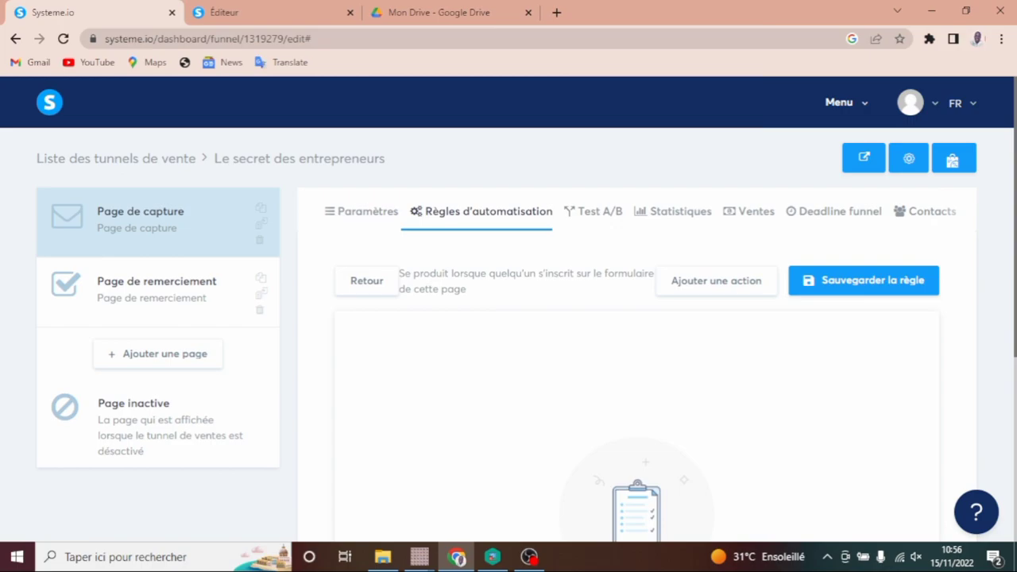
- Add an Envoyer un email action using the email "Ton Eebook gratuit le secret des entrepreneurs", and open that email for editing
click(702, 286)
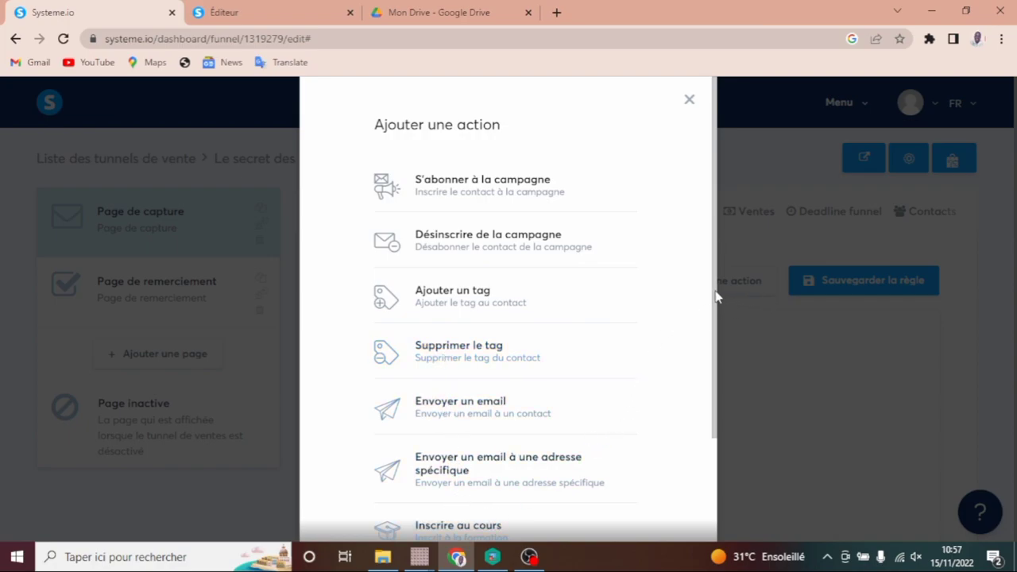
drag(714, 297, 721, 349)
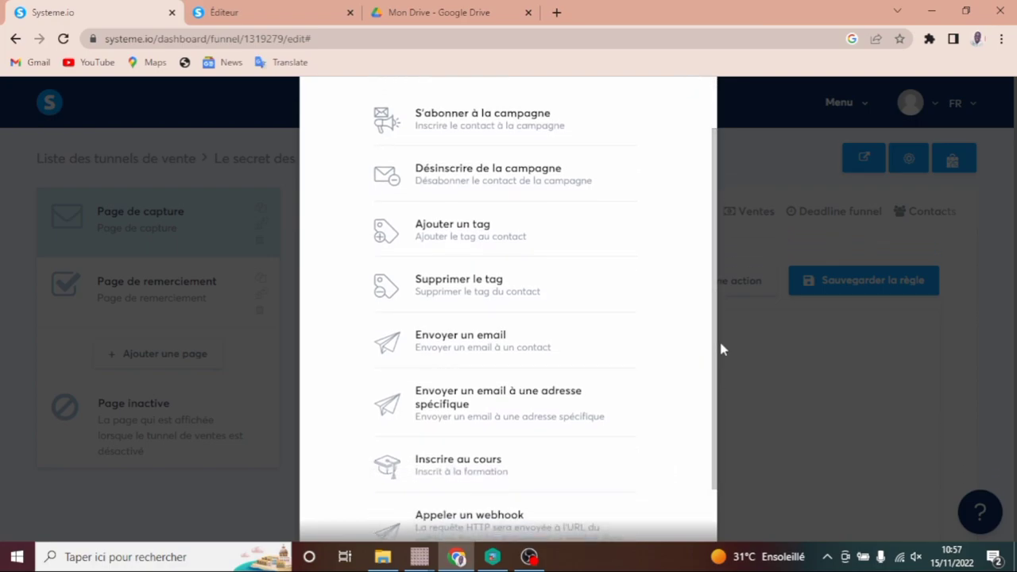
click(468, 354)
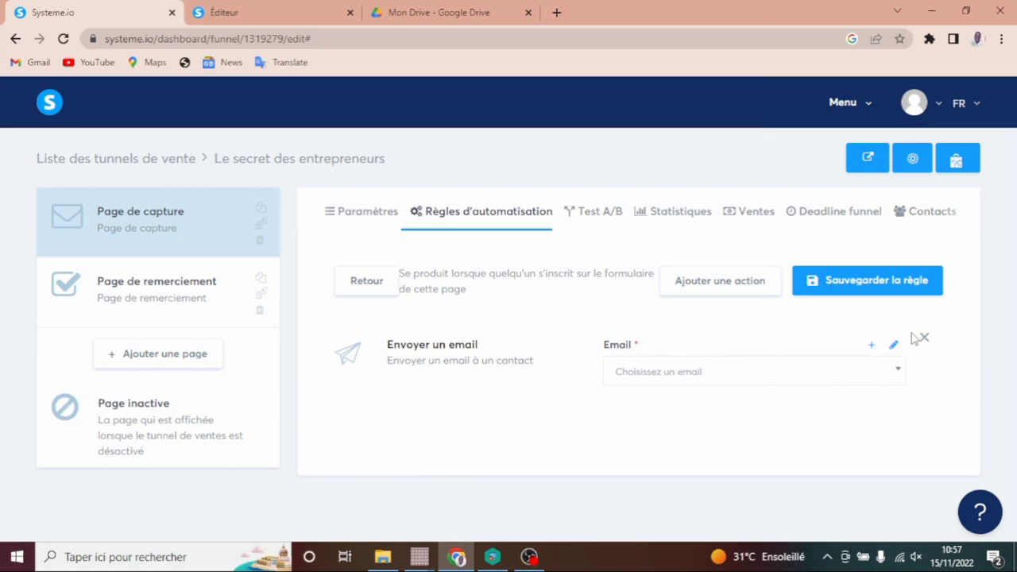
click(898, 372)
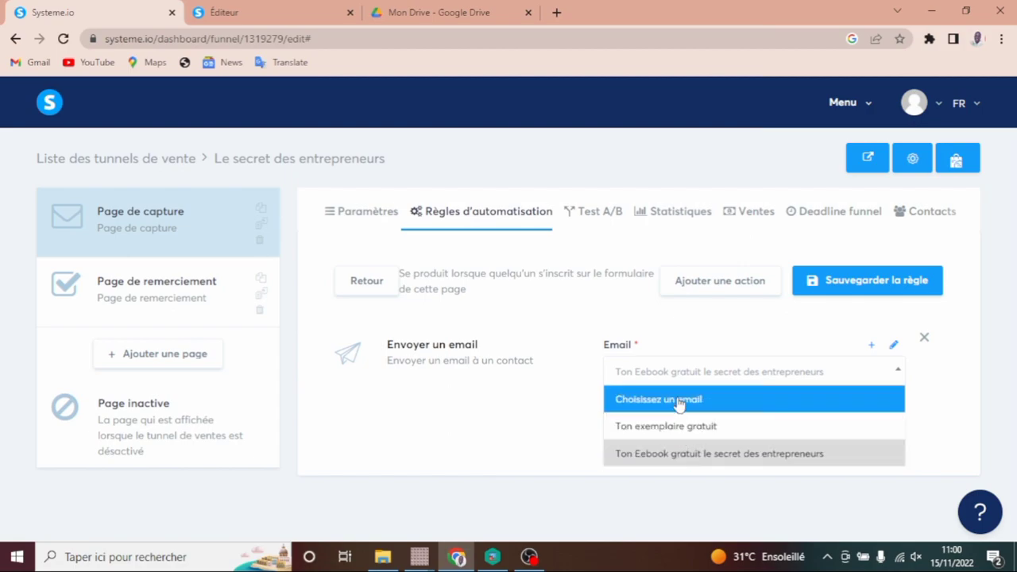
click(684, 455)
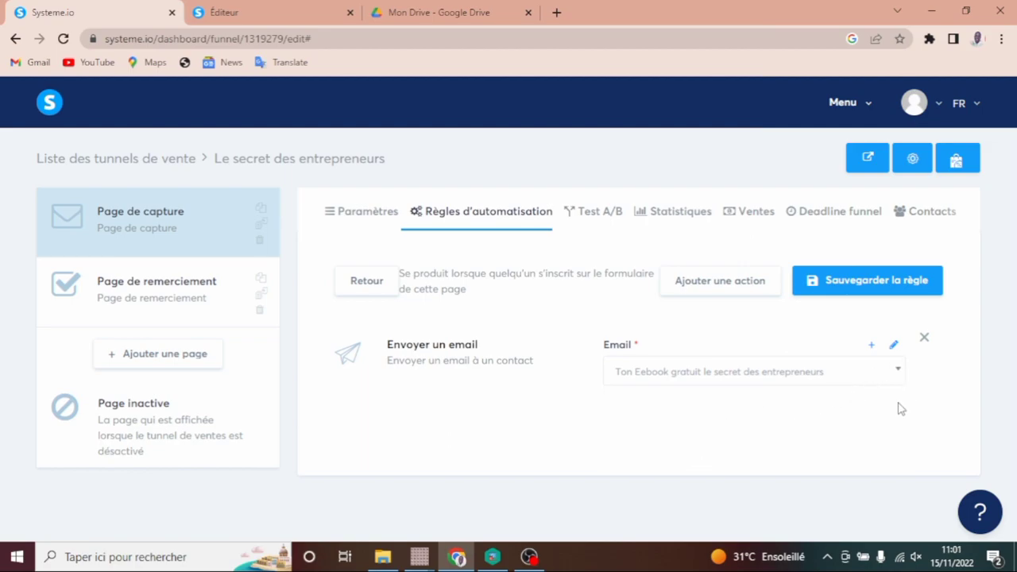
click(894, 350)
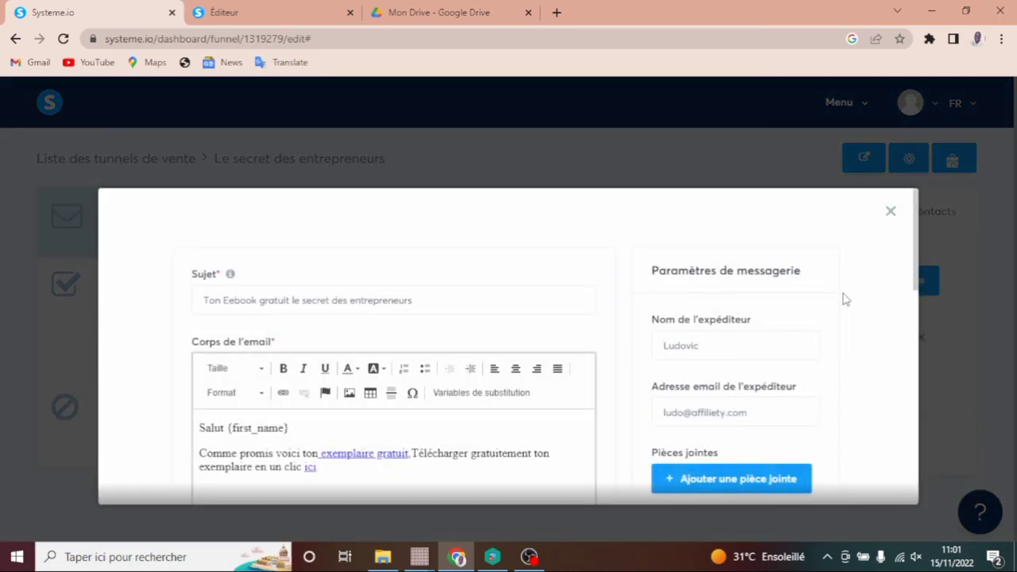
drag(916, 263, 902, 287)
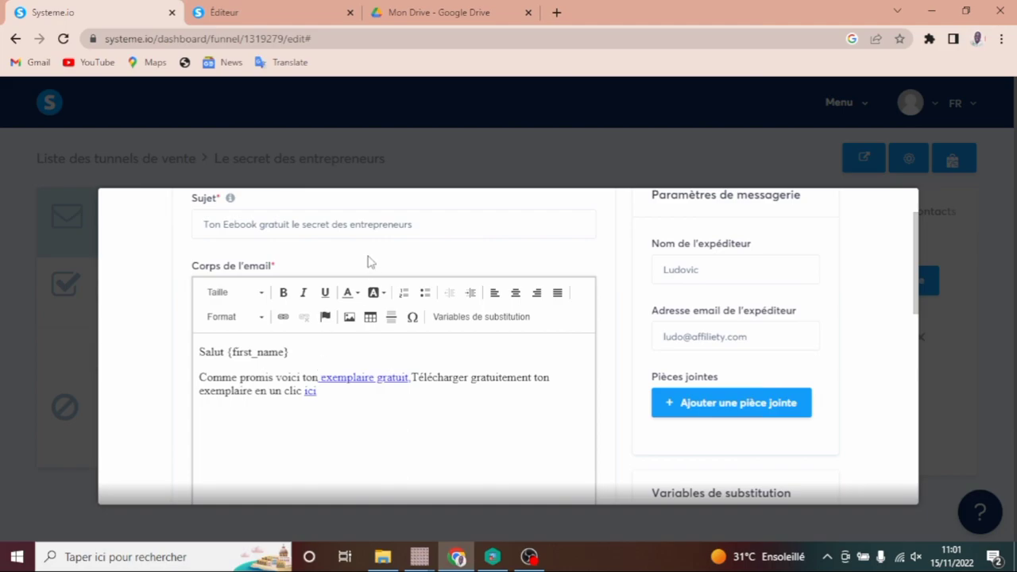
- Switch to Google Drive and copy the sharing link of "Le secret des entrepreneurs à succès.pdf"
click(416, 18)
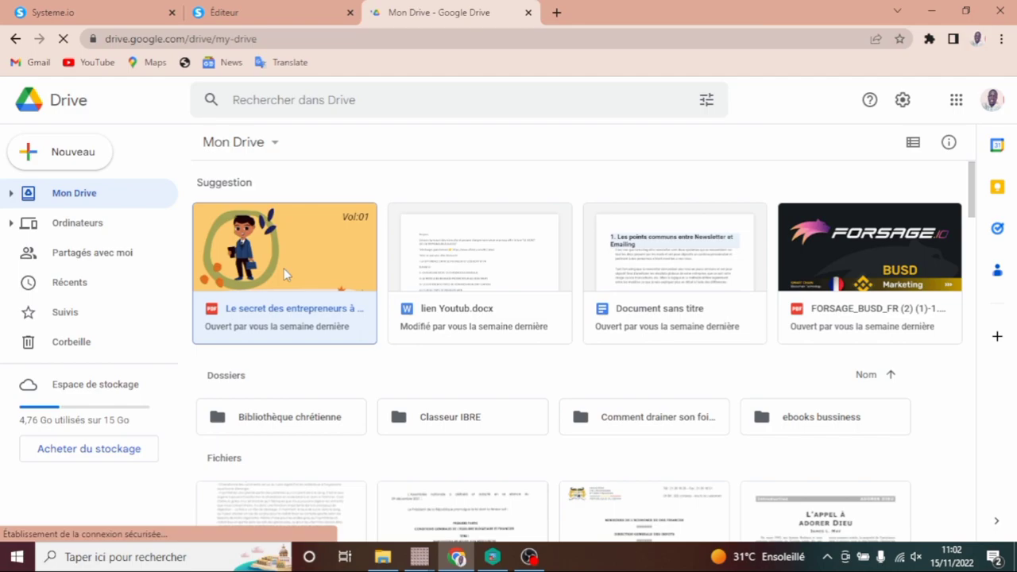
right_click(284, 272)
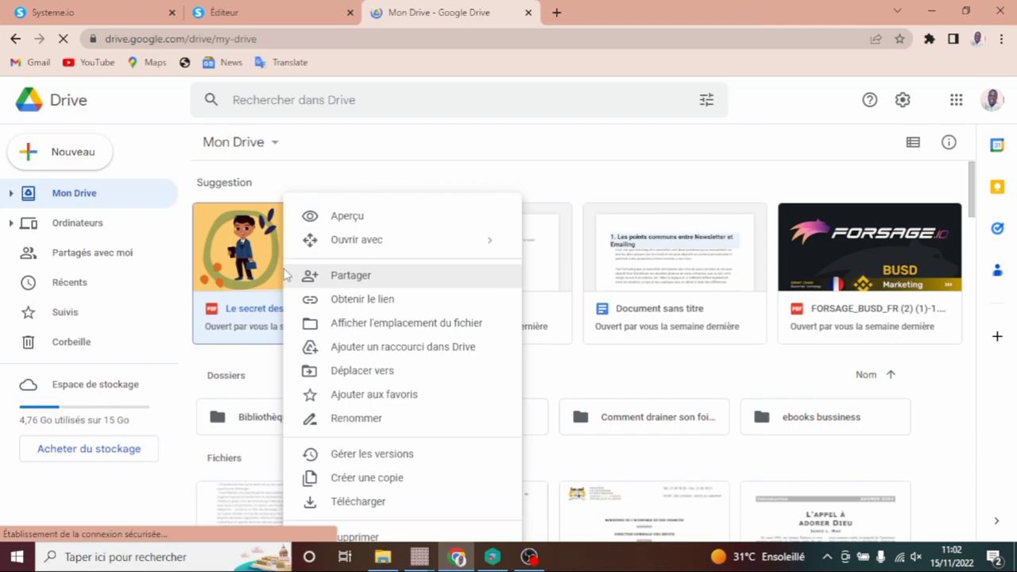
click(342, 301)
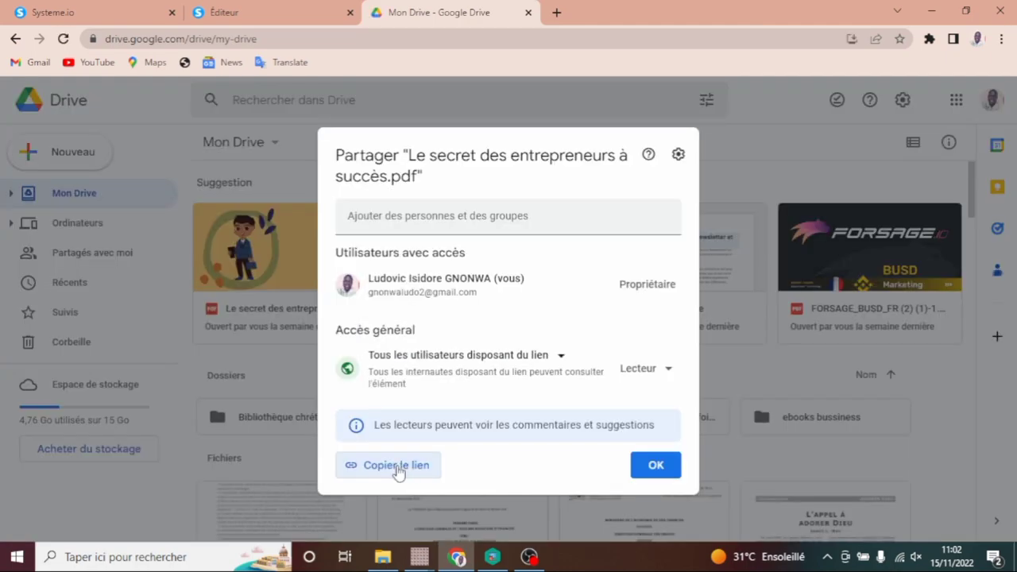
click(397, 469)
click(439, 464)
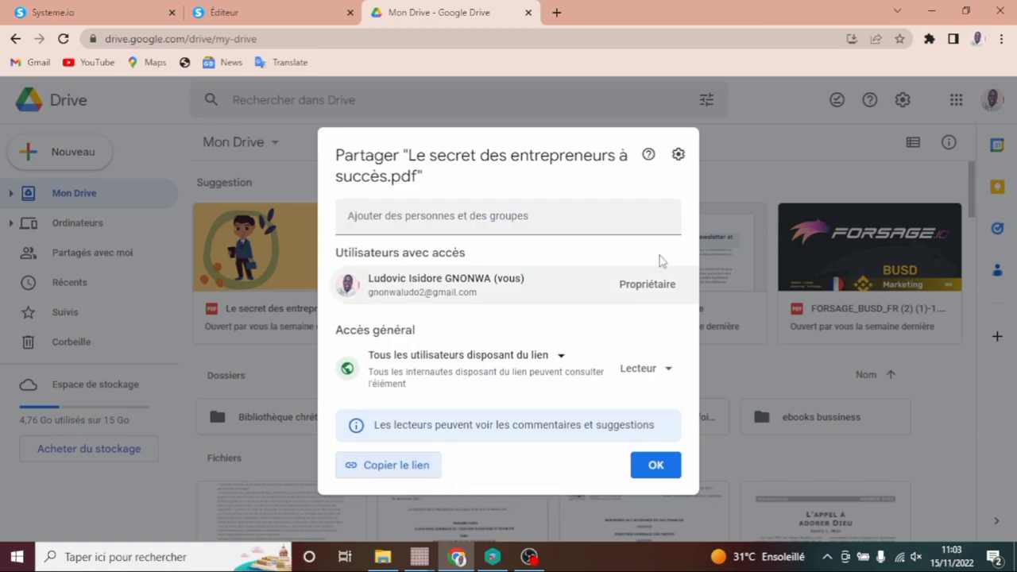
- Switch back to Systeme.io and link the words "exemplaire gratuit," in the email body to the ebook's Google Drive URL
click(111, 12)
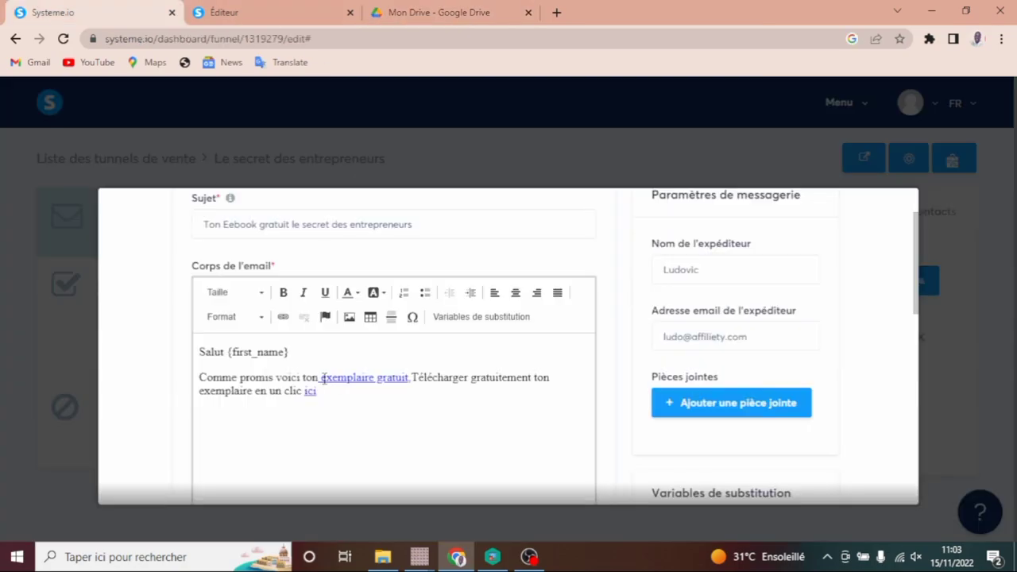
click(319, 377)
click(321, 377)
drag(321, 378, 410, 383)
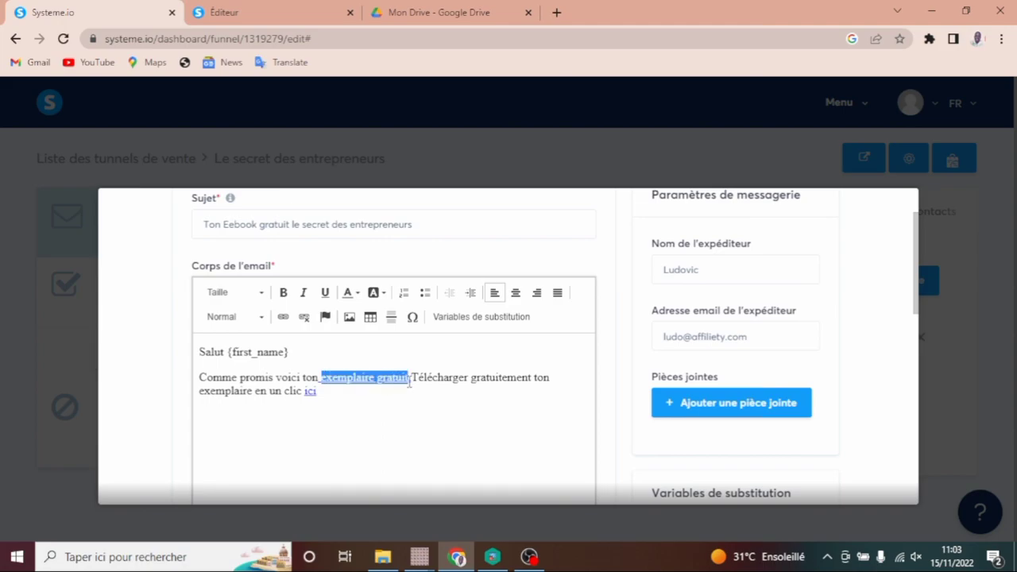
click(283, 318)
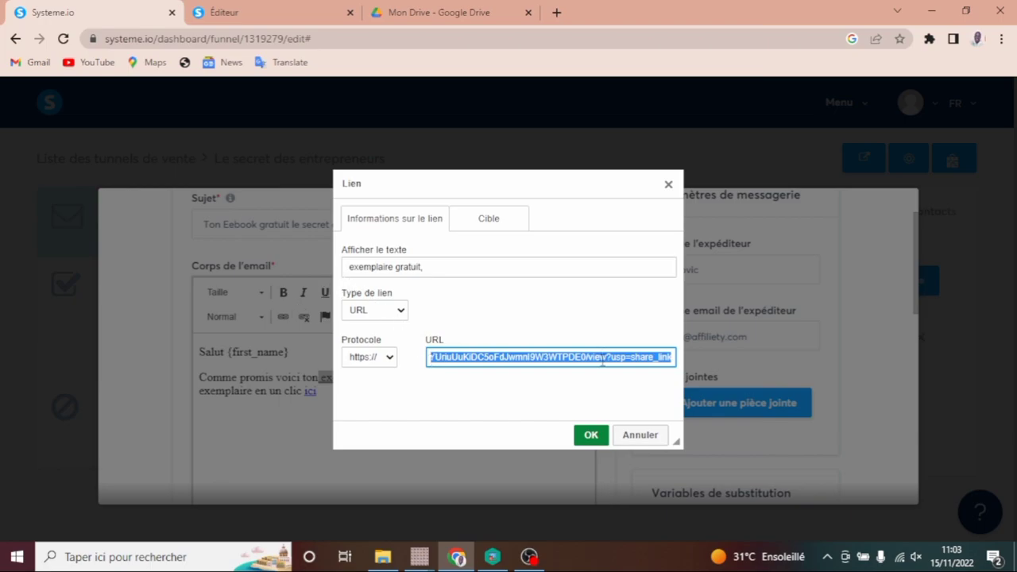
click(592, 437)
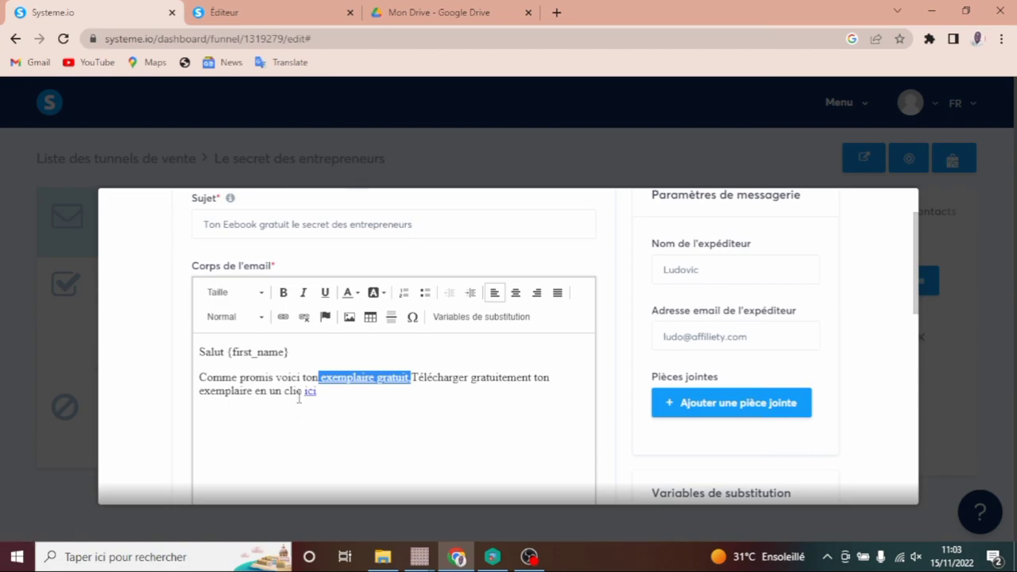
- Link the word "ici" at the end of the email body to the same Google Drive URL
click(300, 392)
drag(304, 393, 318, 391)
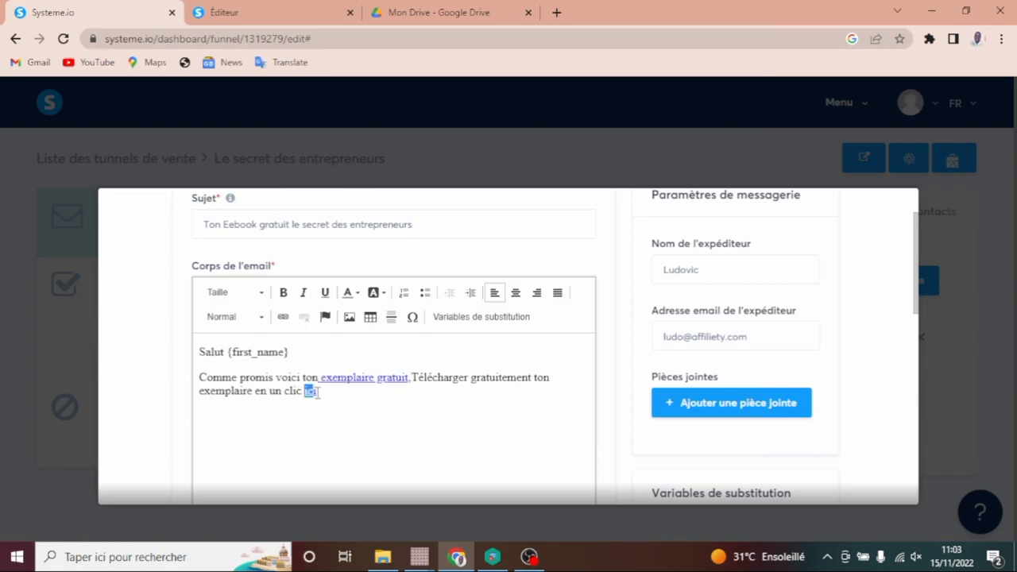
click(282, 317)
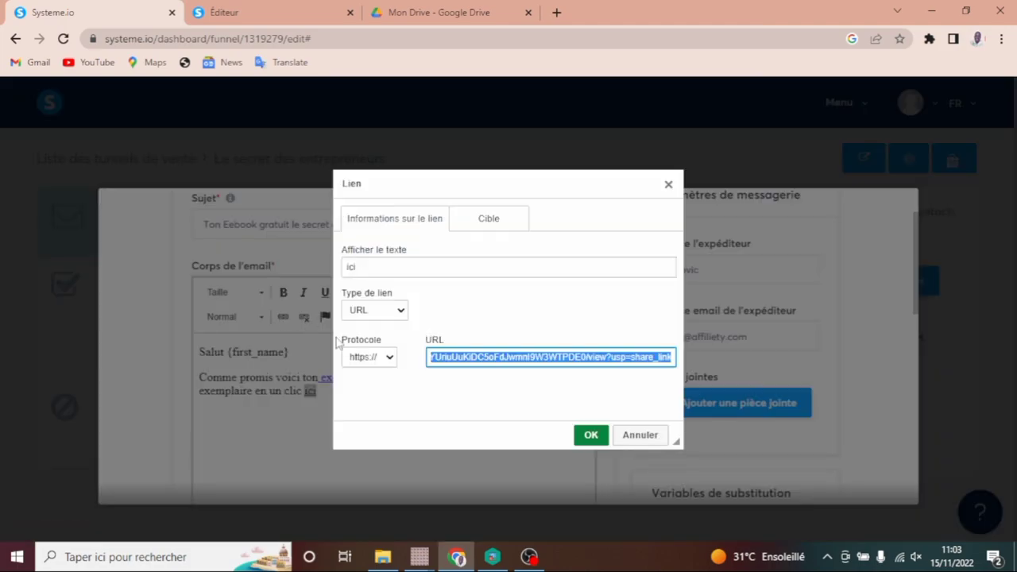
click(582, 438)
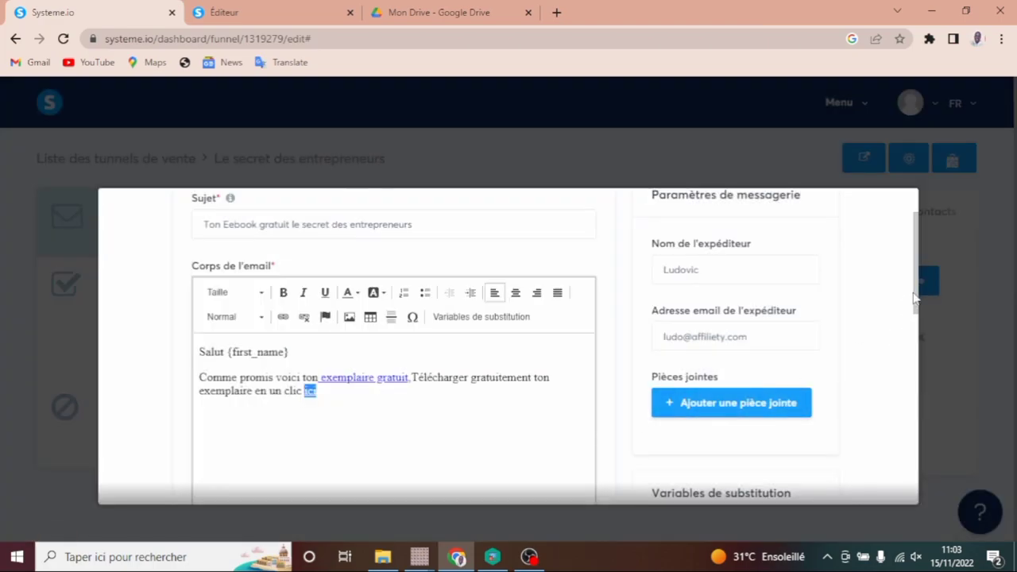
- Examine the list of substitution variables and compare the {first_name} variable with its use in the email's greeting
drag(918, 290, 919, 422)
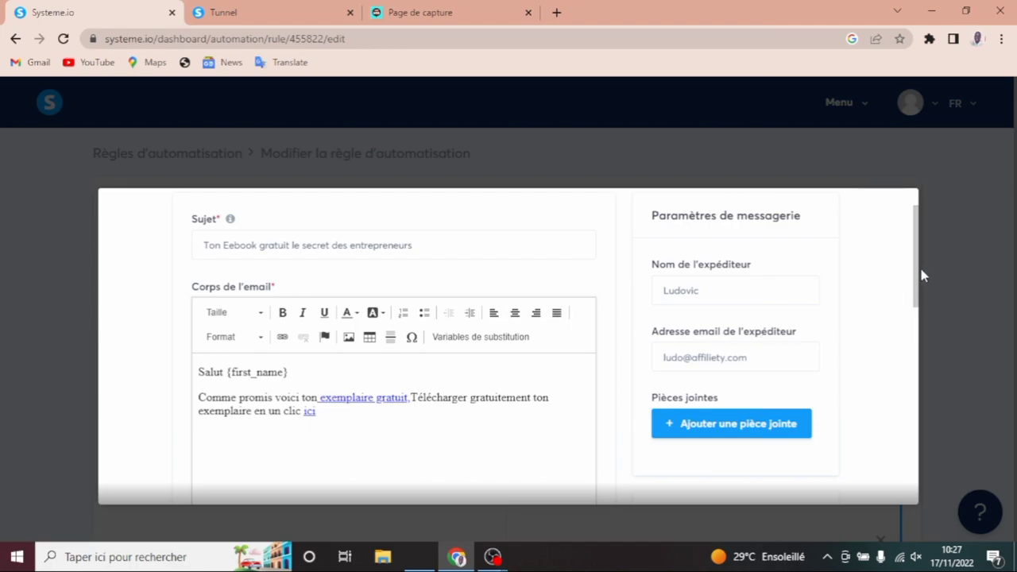
drag(918, 274, 928, 379)
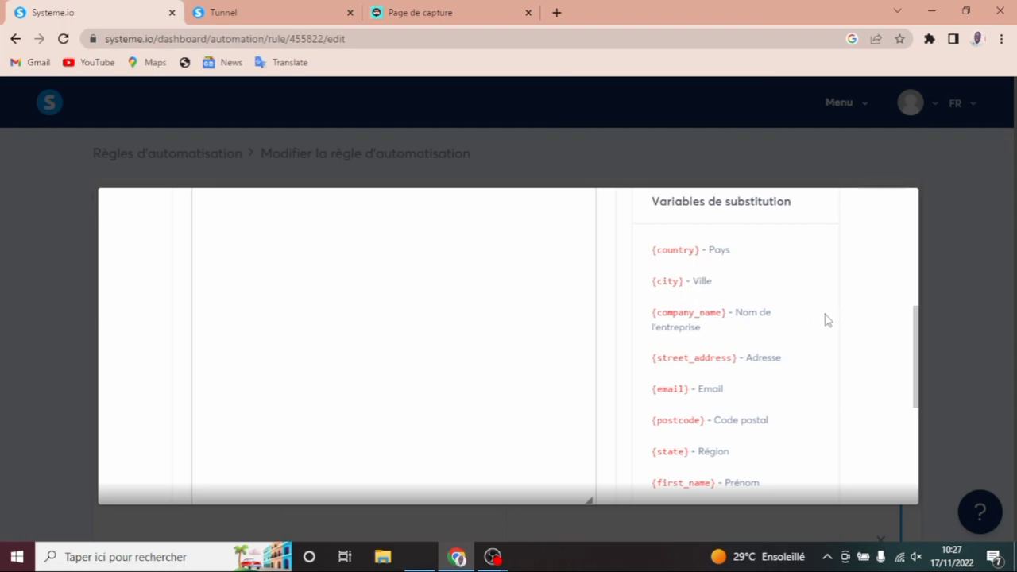
drag(916, 340, 916, 408)
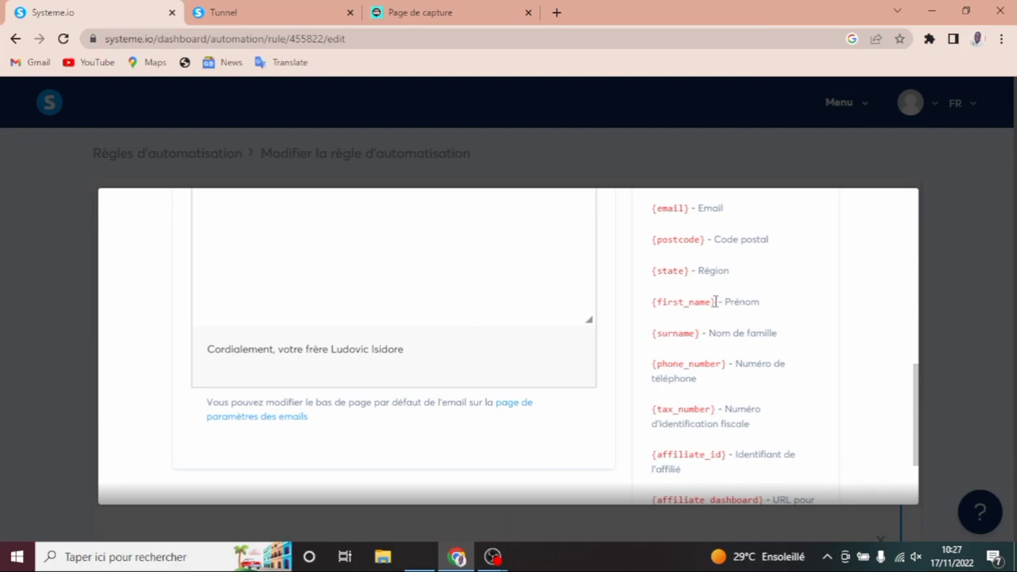
drag(715, 302, 651, 302)
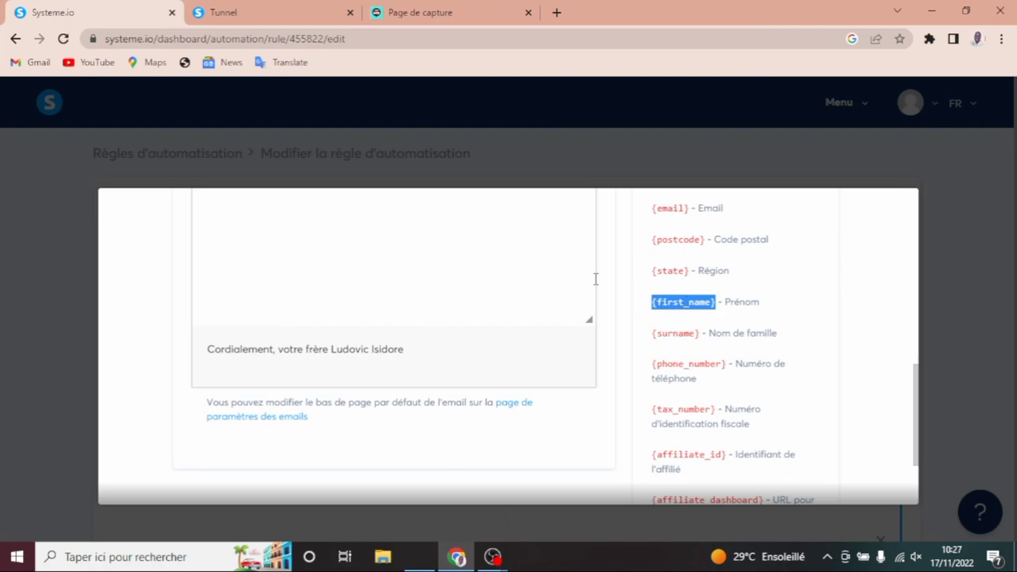
drag(915, 395, 900, 252)
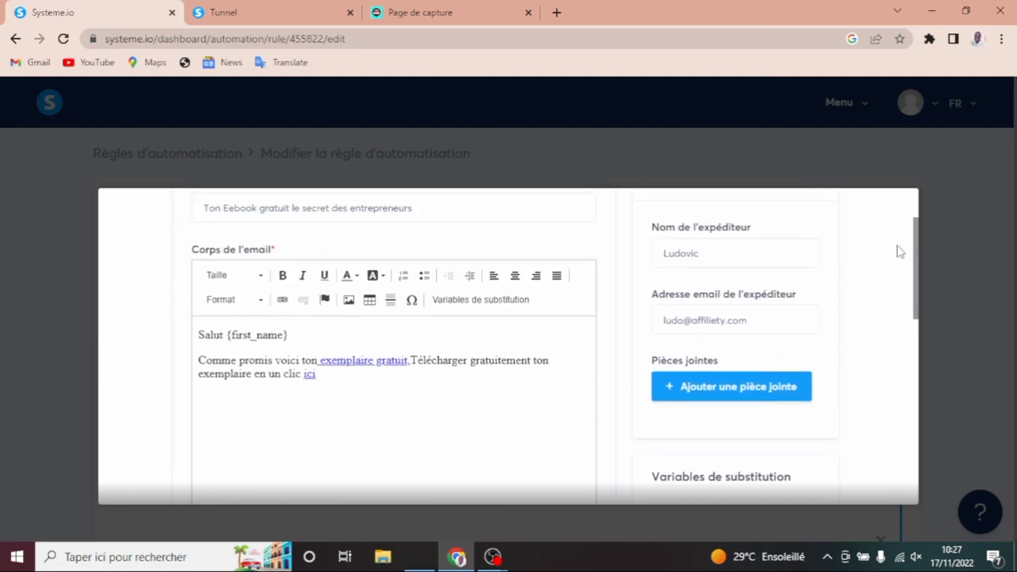
click(226, 334)
drag(226, 335, 292, 336)
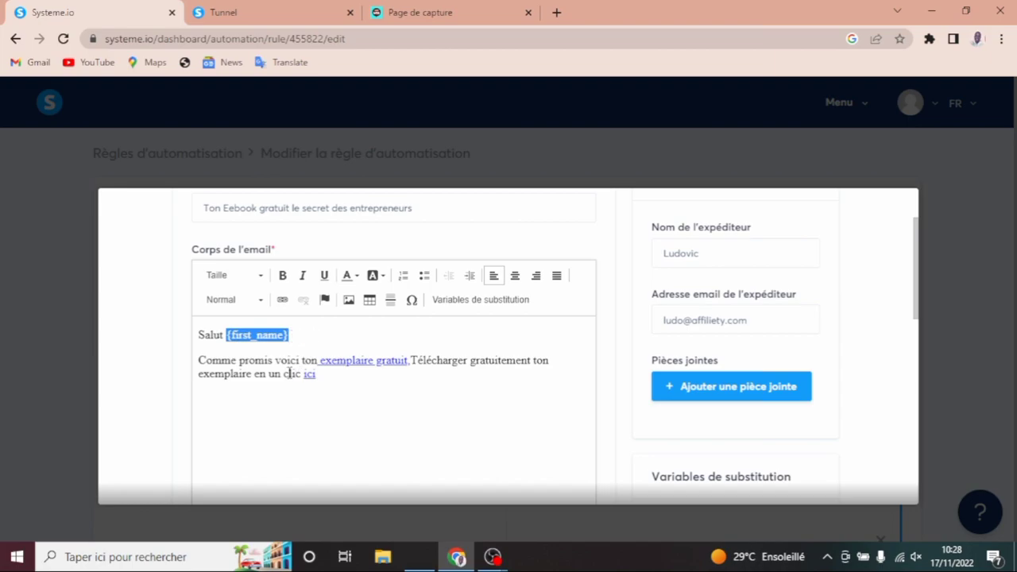
click(281, 454)
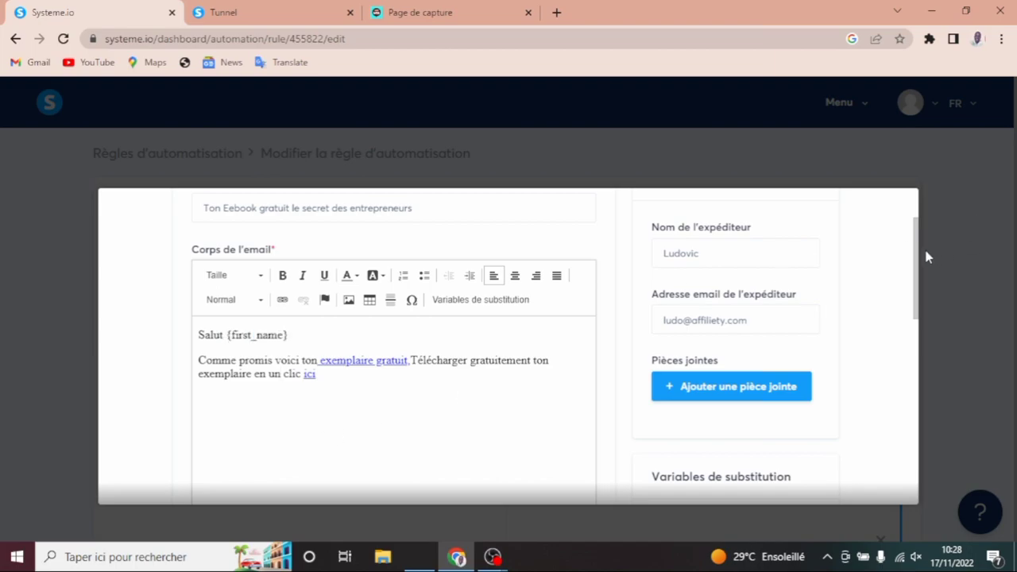
mouse_move(918, 252)
mouse_down()
mouse_move(922, 388)
mouse_move(898, 264)
mouse_up()
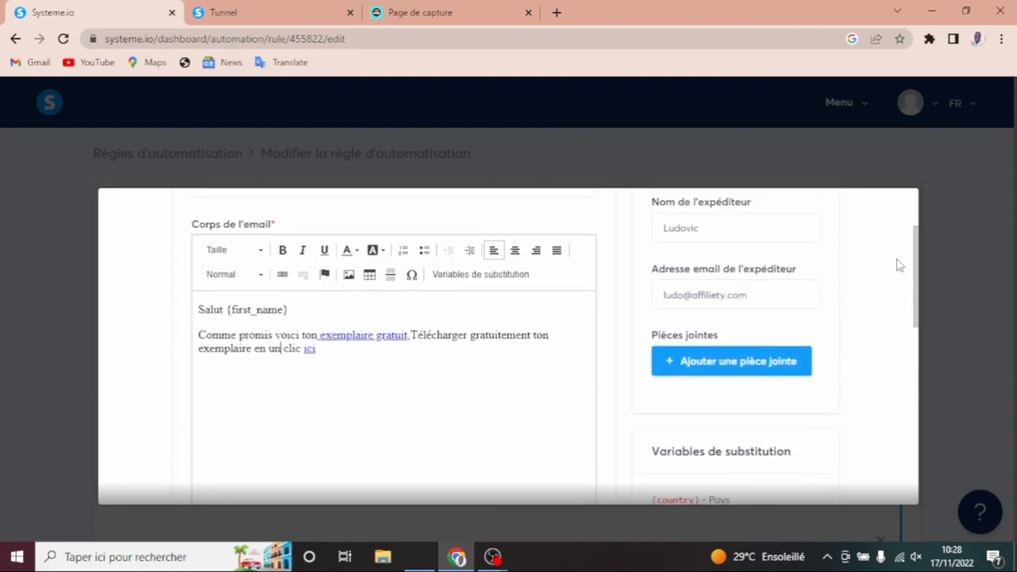
click(406, 16)
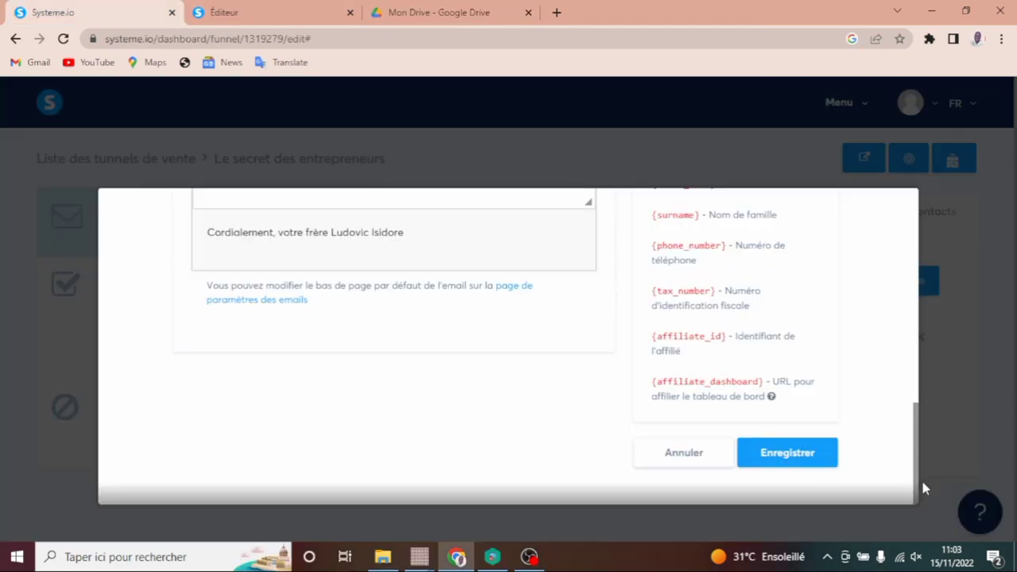
- Save the email and add an S'abonner à la campagne action to the rule using the campaign "le secret des entrepreneurs"
click(787, 453)
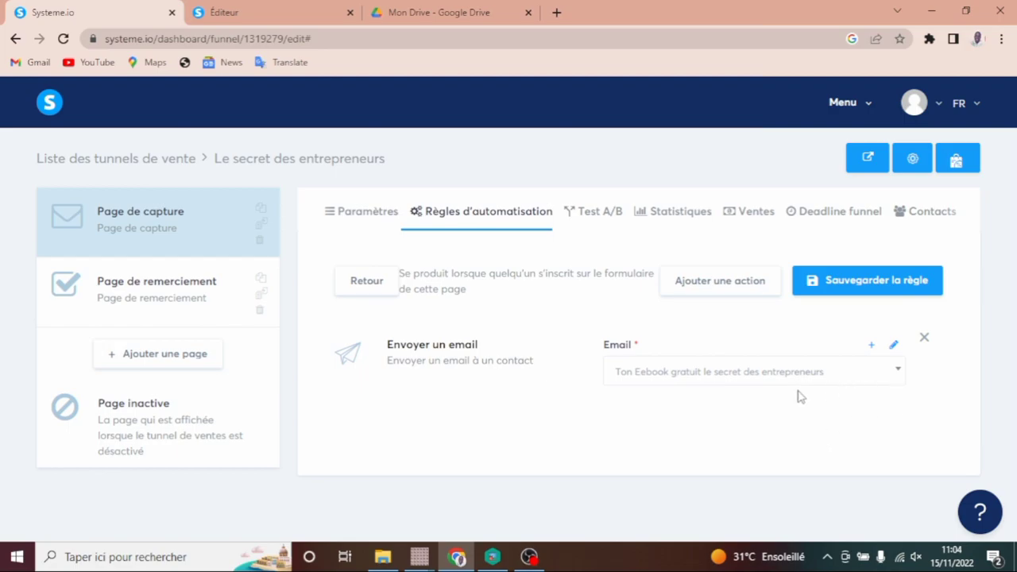
click(705, 289)
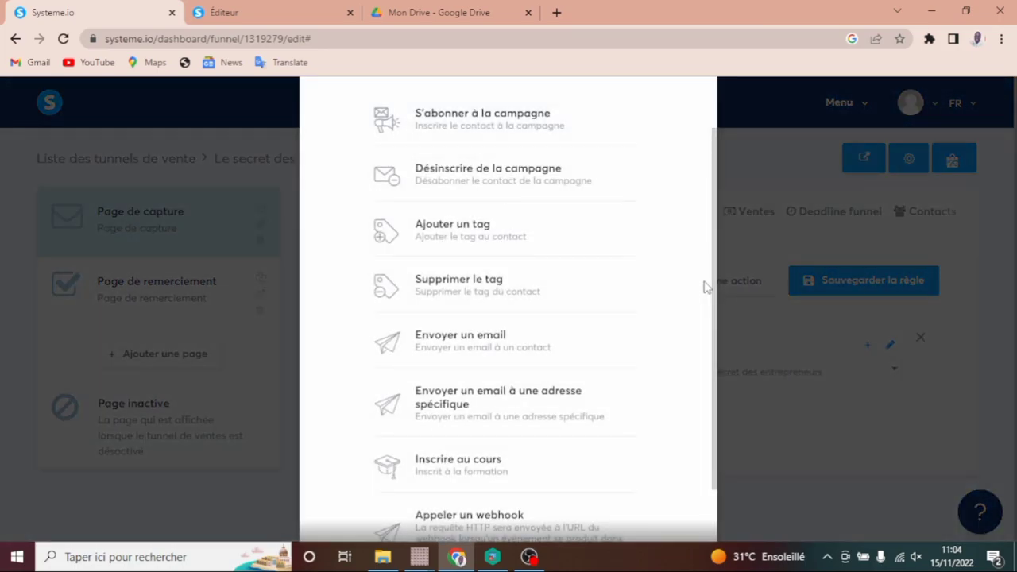
click(506, 130)
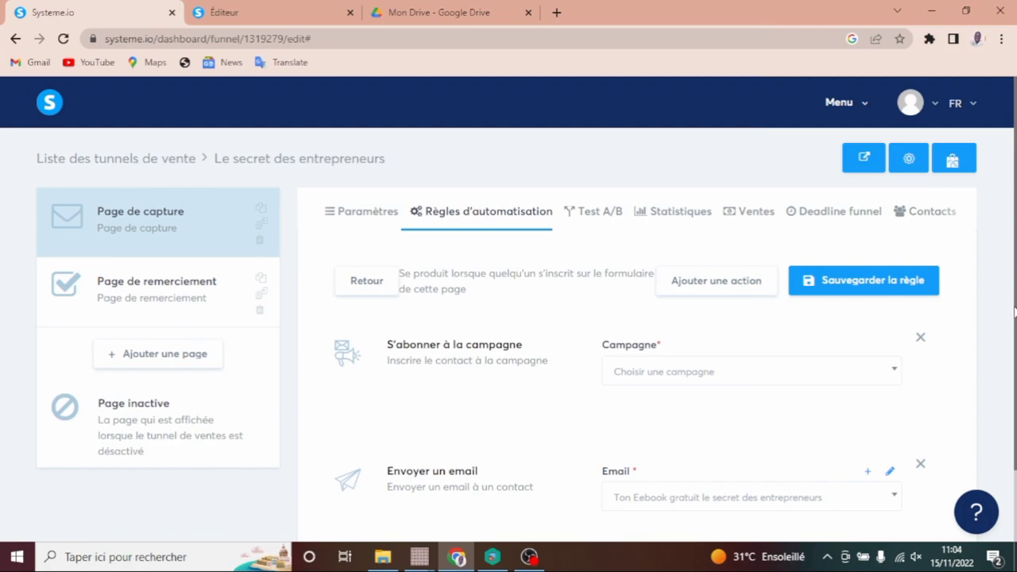
drag(1014, 306, 1014, 334)
click(1008, 356)
scroll(1014, 429, down, 1)
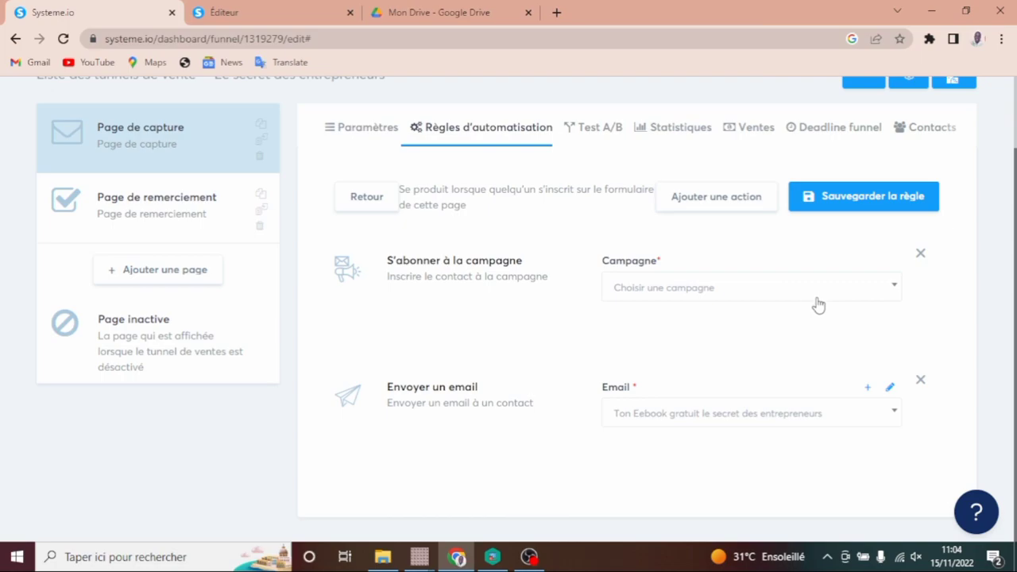
click(897, 290)
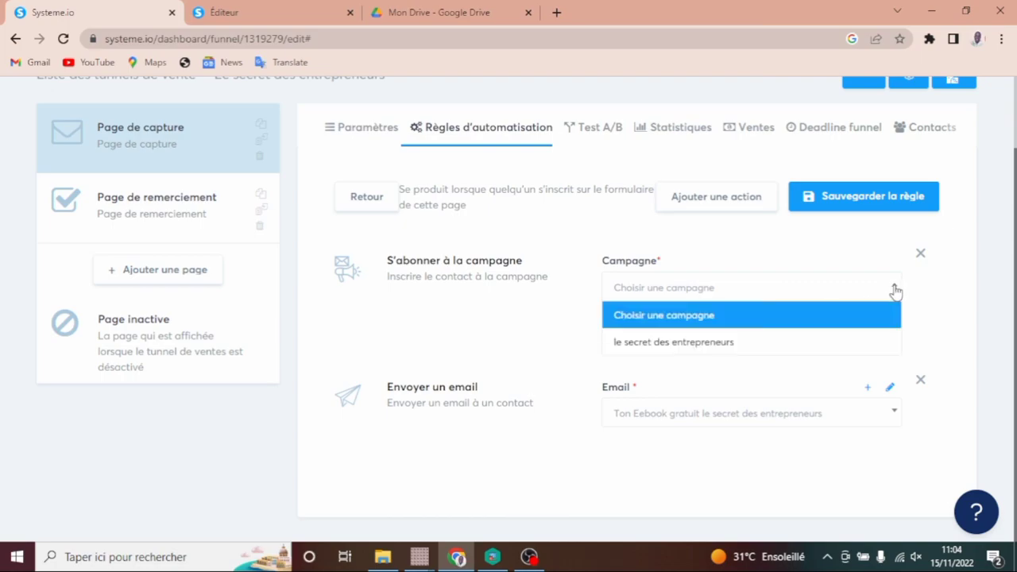
click(748, 342)
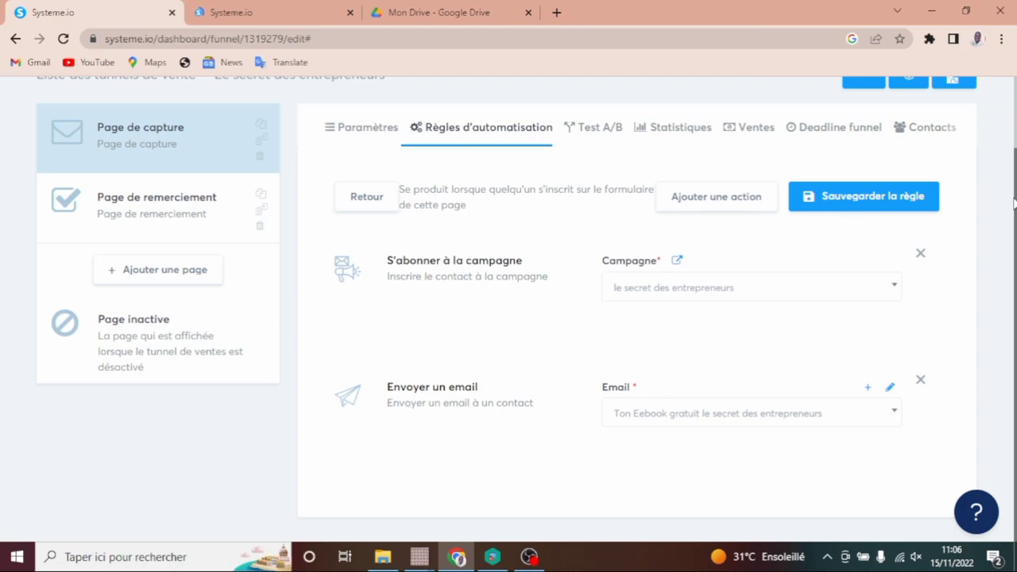
- Add an Ajouter un tag action to the rule with the tag "Busness en ligne", and review all the rule's actions
mouse_move(1015, 208)
mouse_down()
mouse_move(1015, 151)
mouse_move(1015, 210)
mouse_up()
click(722, 206)
click(793, 284)
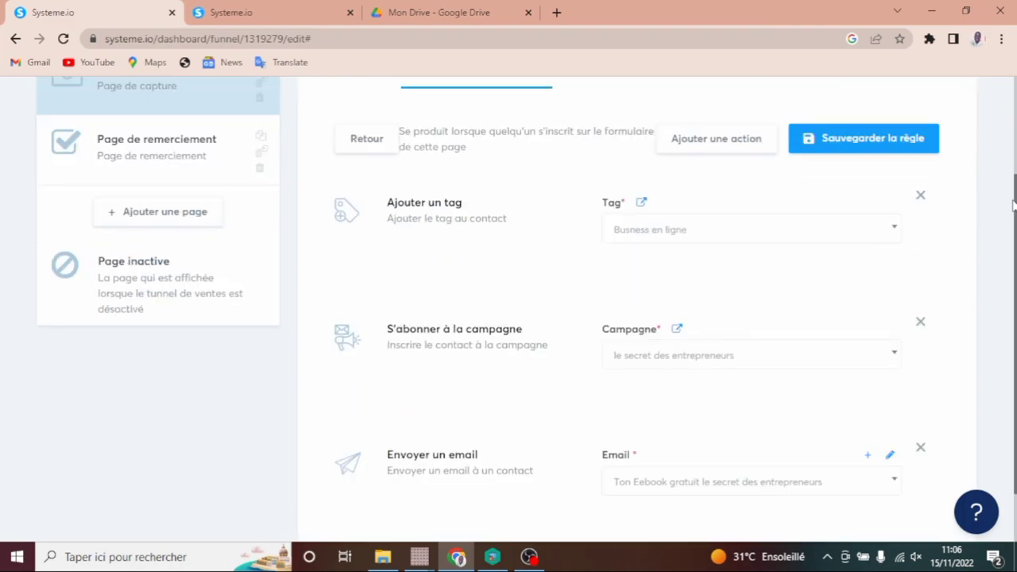
drag(1016, 205, 1016, 254)
drag(1015, 341, 1016, 261)
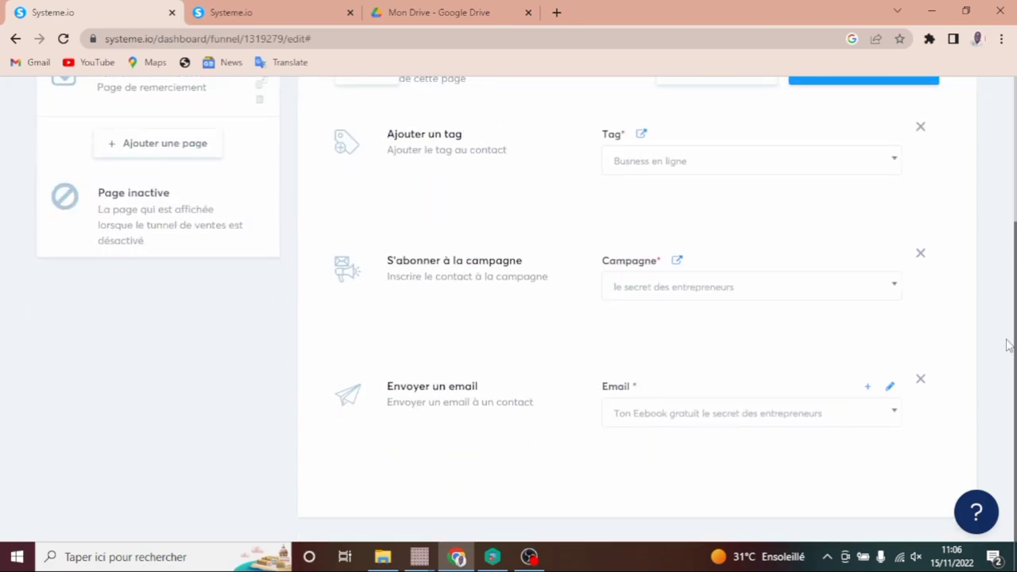
scroll(1001, 203, up, 3)
drag(1016, 97, 988, 217)
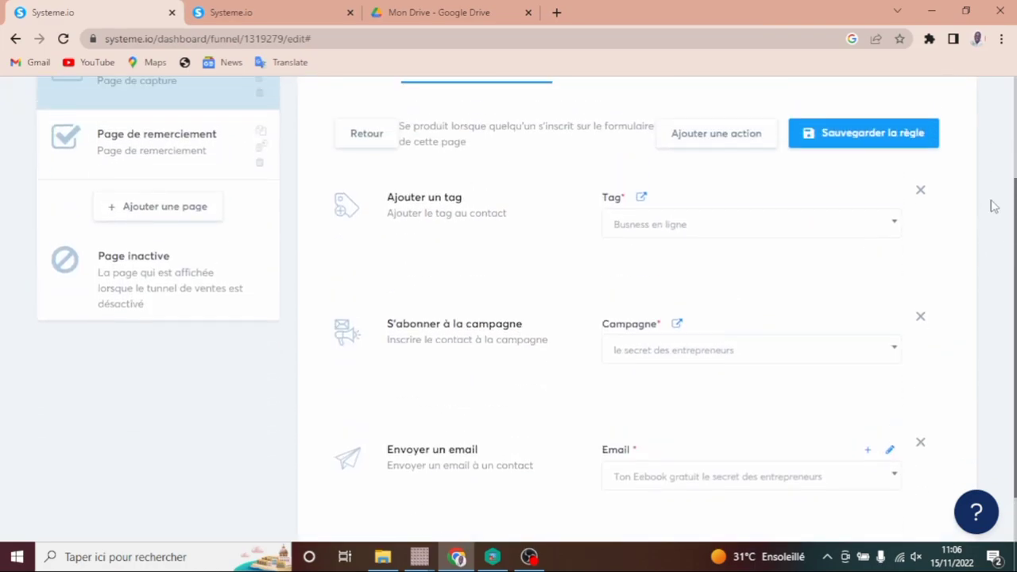
drag(1012, 184, 1012, 129)
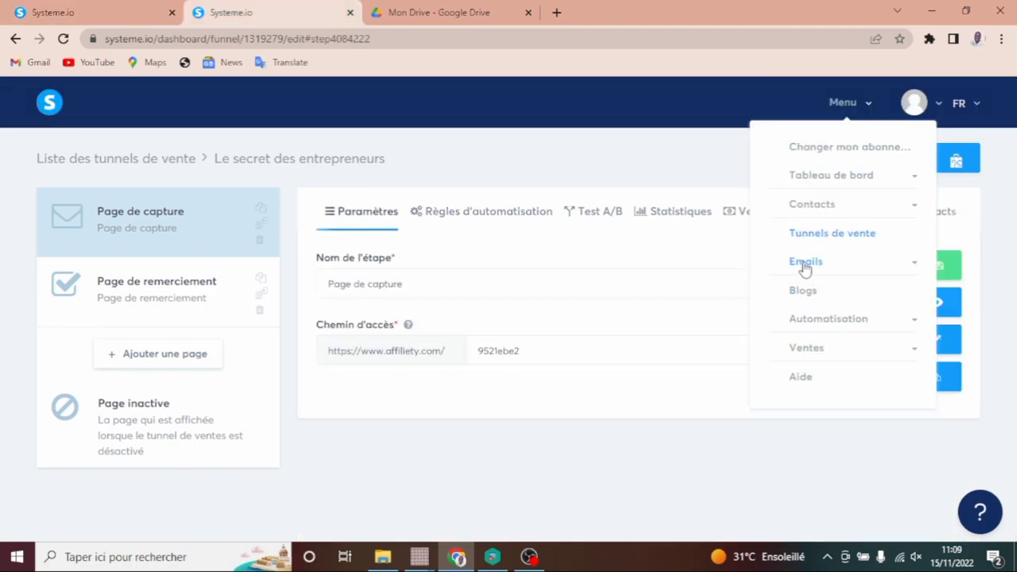
- Open the email campaign "le secret des entrepreneurs" to view its steps
click(800, 263)
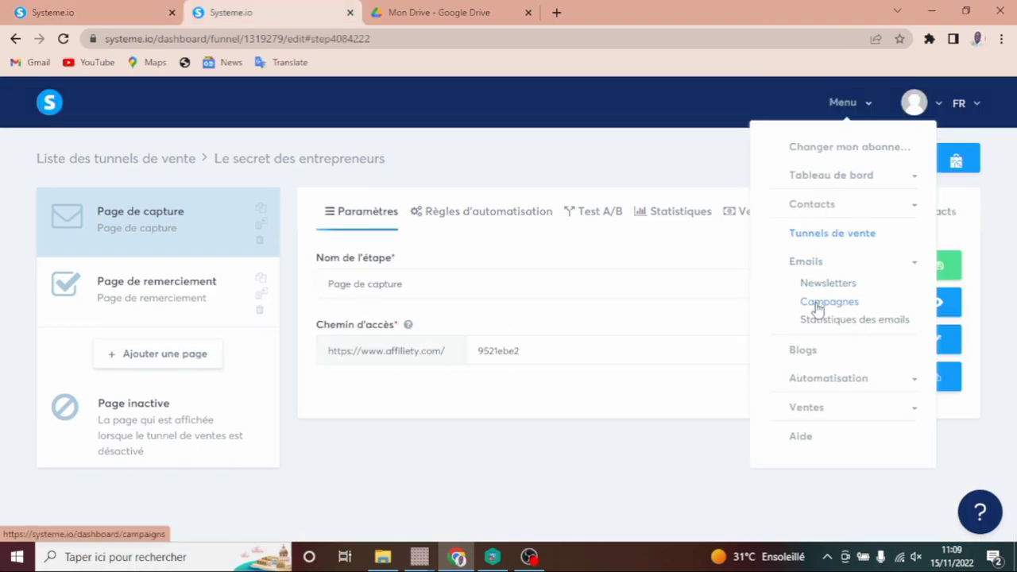
click(818, 307)
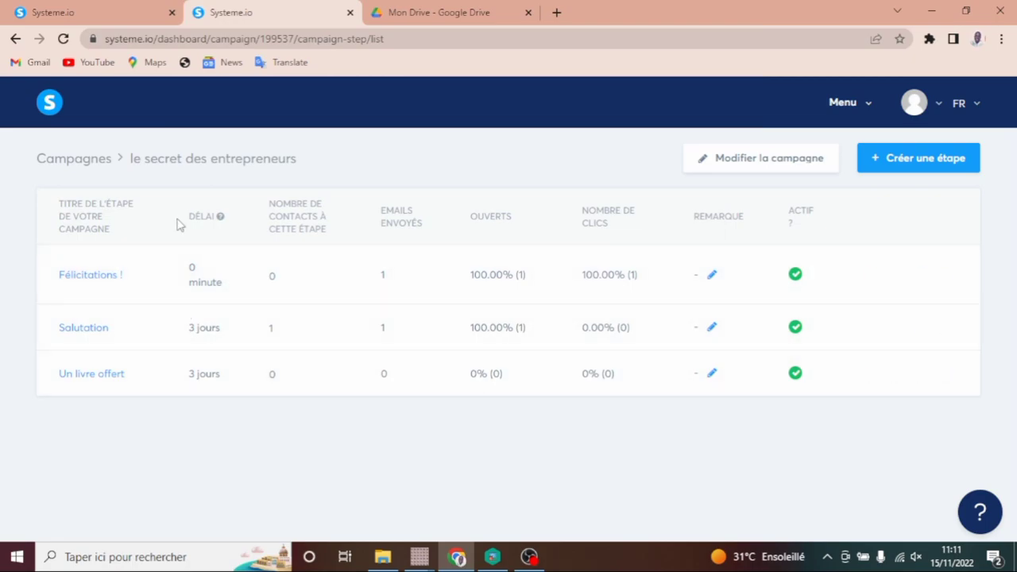
- Test the published Page de capture by submitting its form with a first name and an email address
click(91, 8)
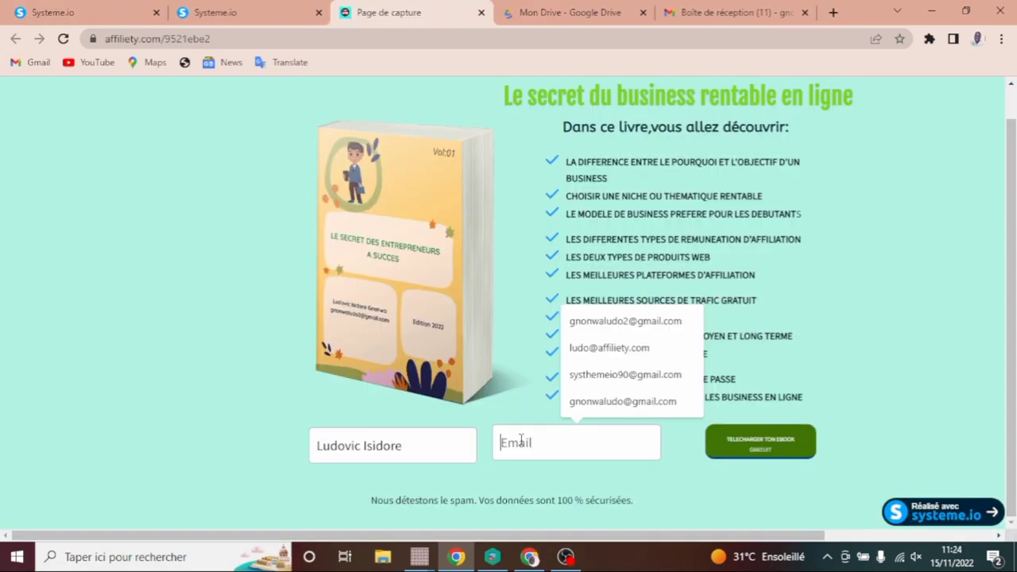
click(622, 402)
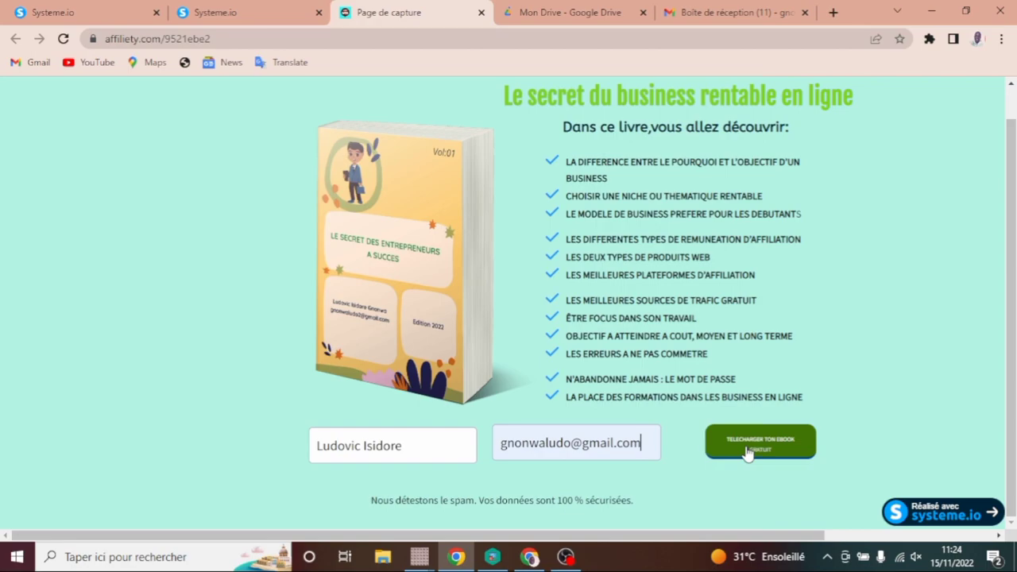
click(747, 450)
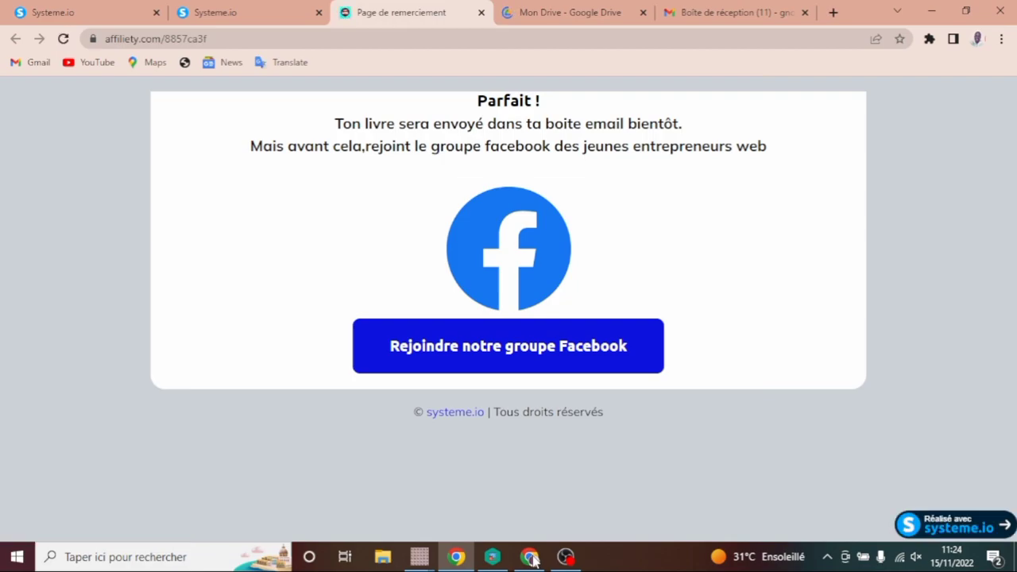
- Switch to the Gmail inbox, open the email "Ton Eebook gratuit le secret des entrepreneurs", and follow its "exemplaire gratuit" link
mouse_move(532, 560)
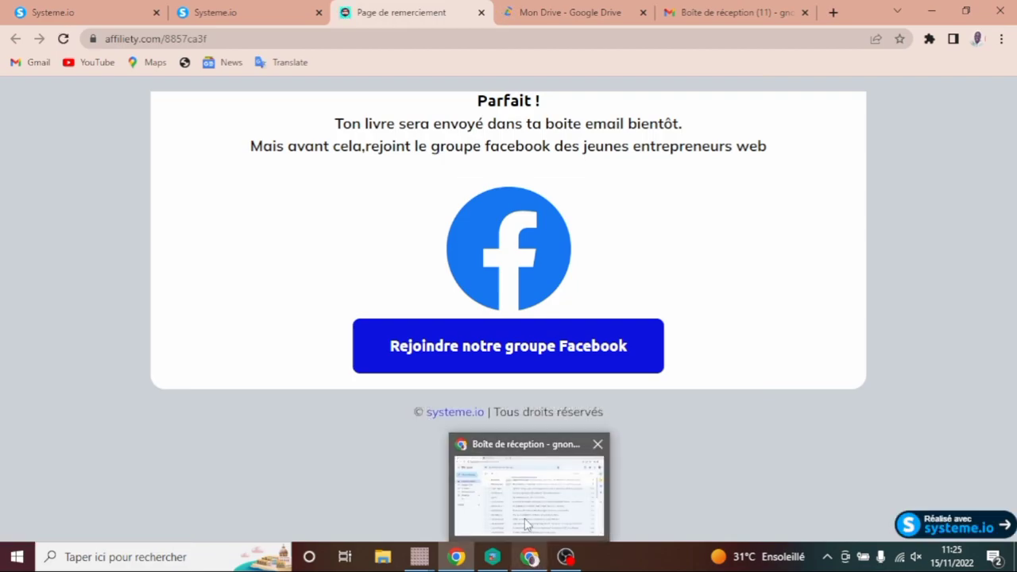
click(524, 521)
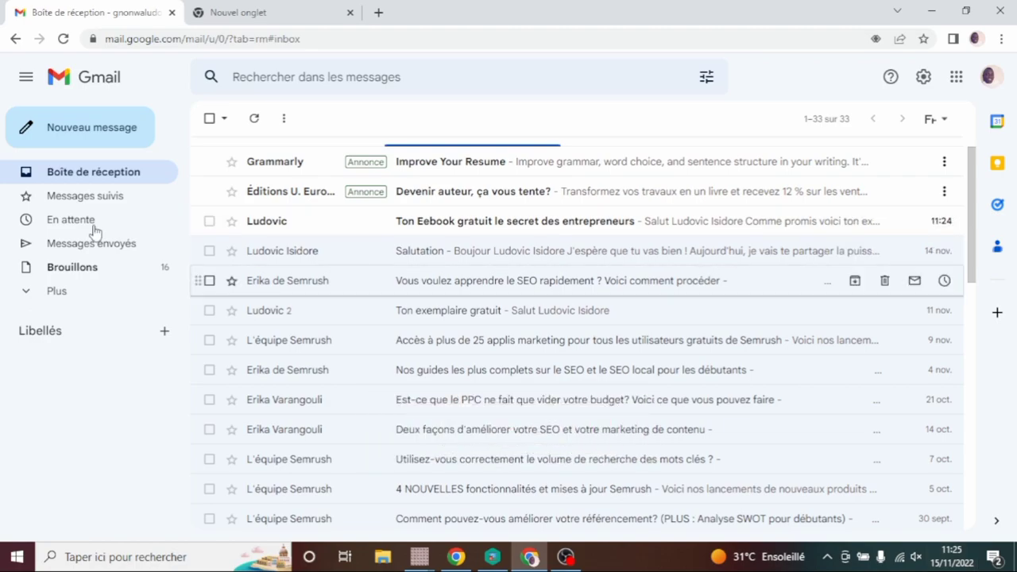
click(262, 228)
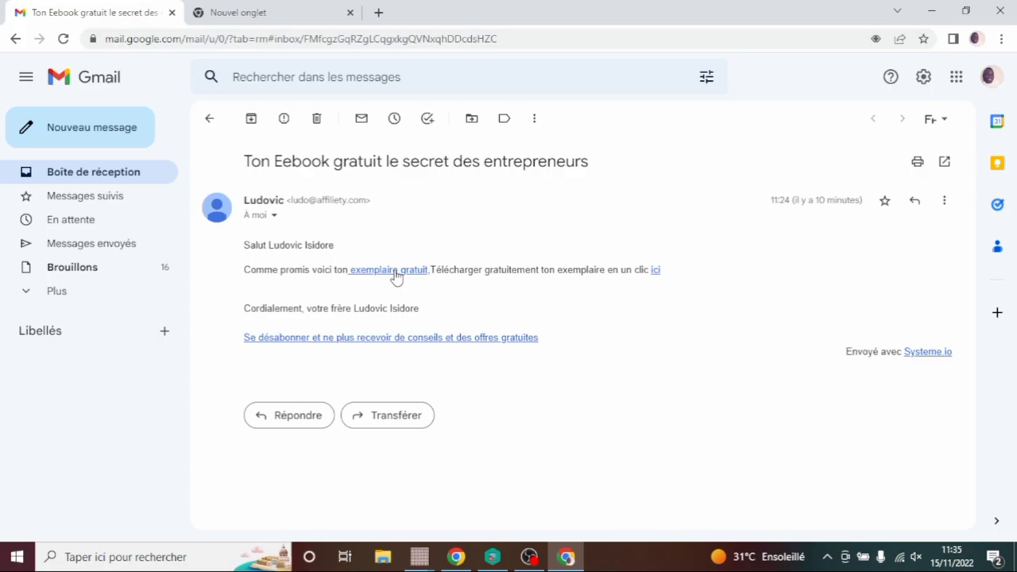
click(390, 270)
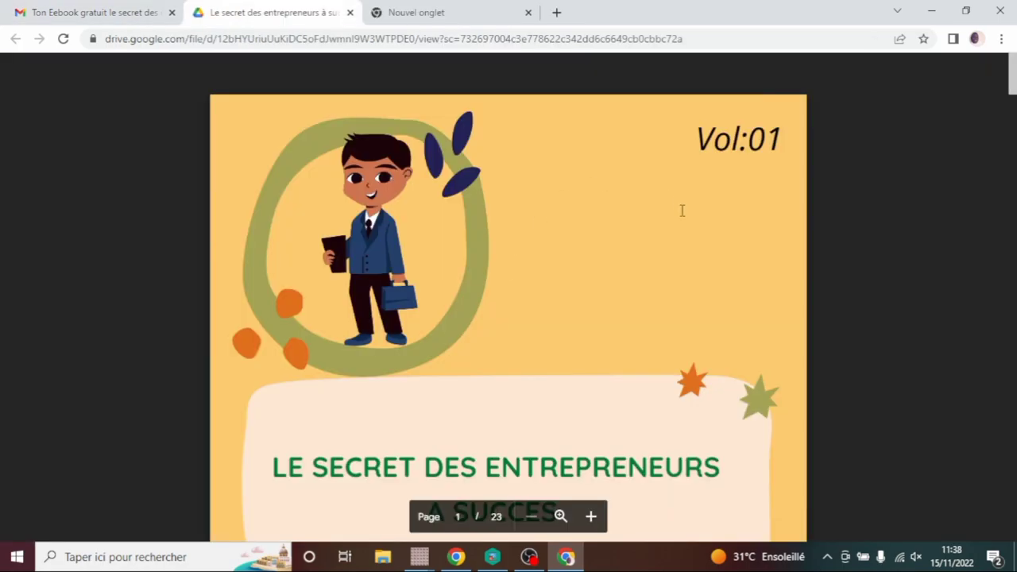